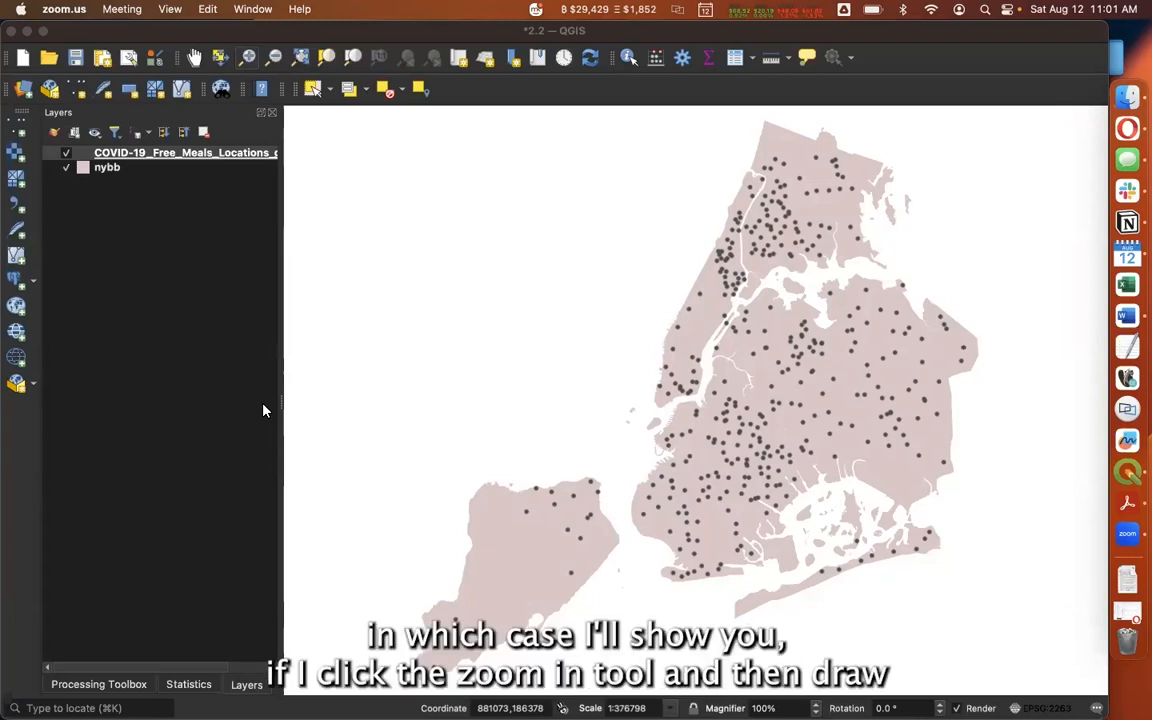
Inspect the points in Brooklyn up close, and return the map to the full extent of the COVID-19 free meals layer.
left_click(248, 60)
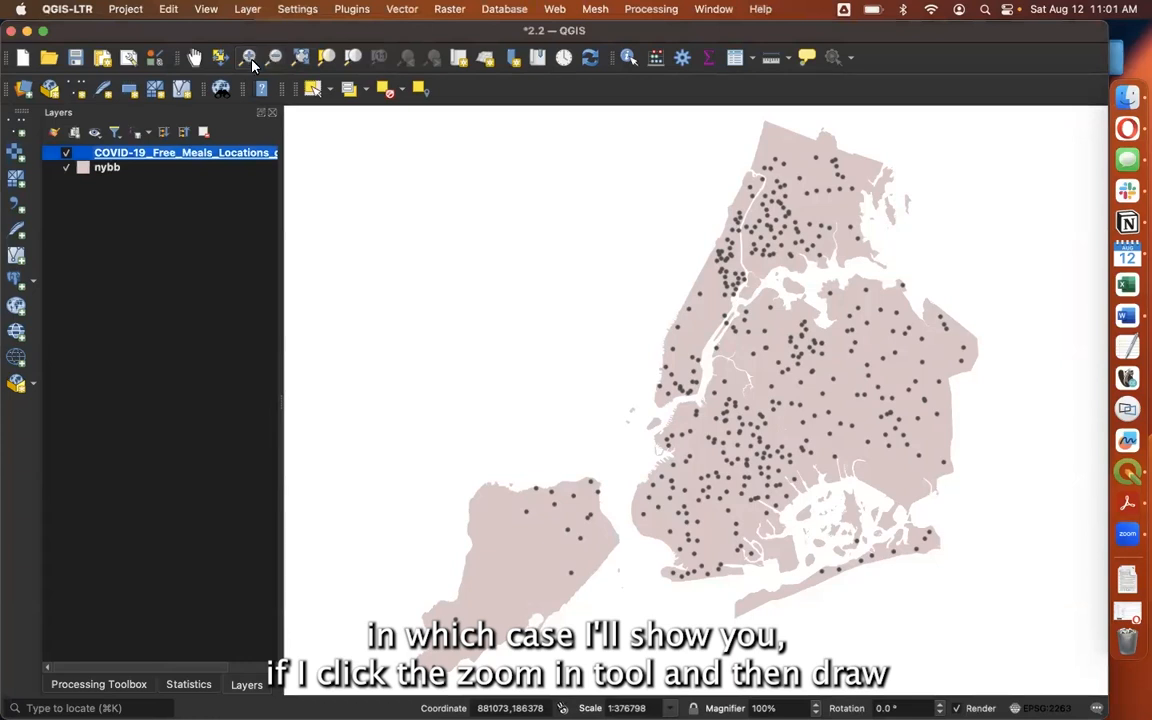
left_click_drag(704, 436, 763, 472)
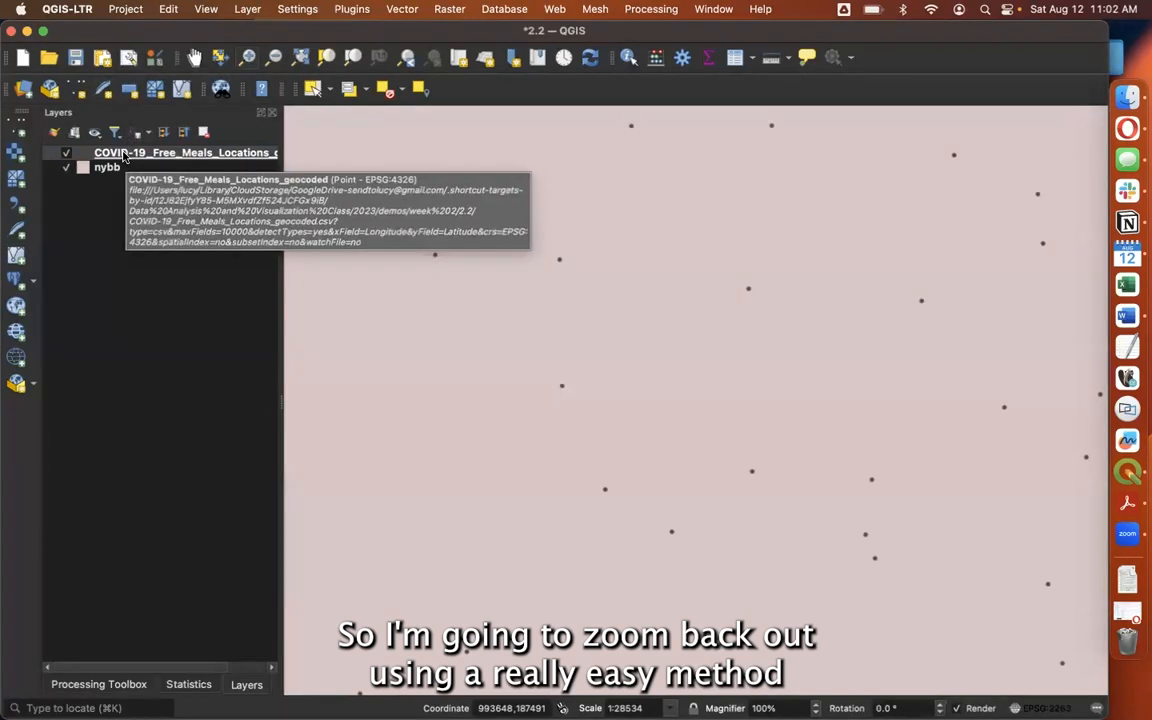
right_click(116, 155)
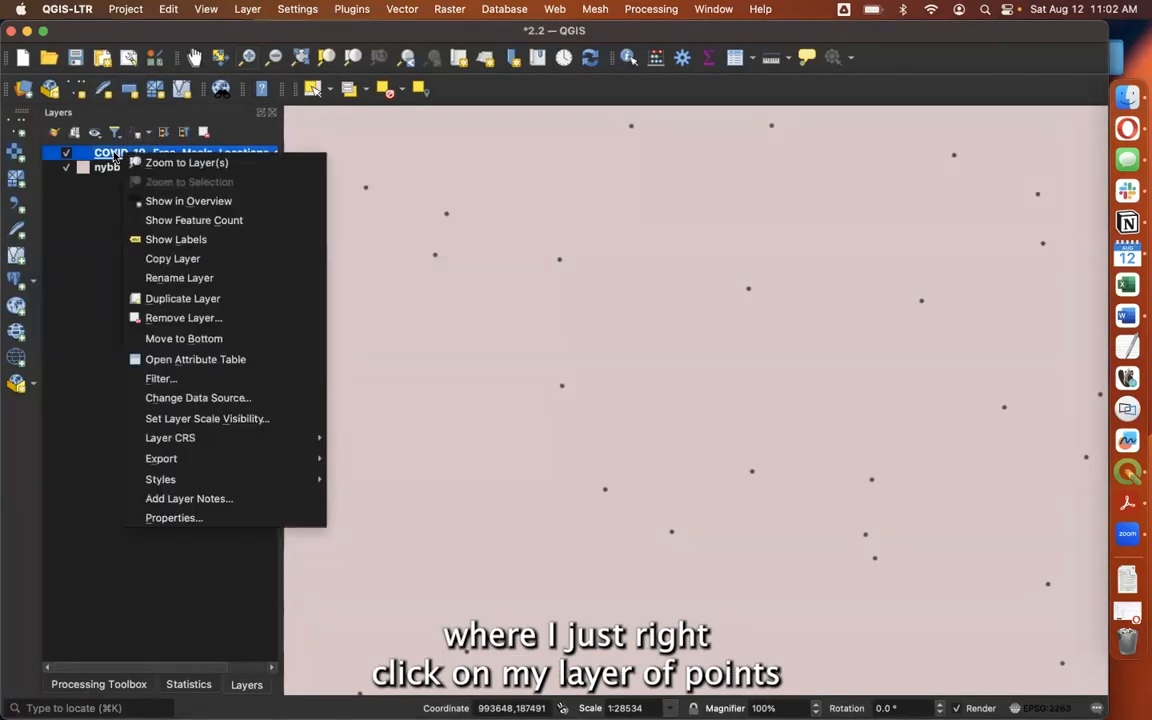
left_click(162, 164)
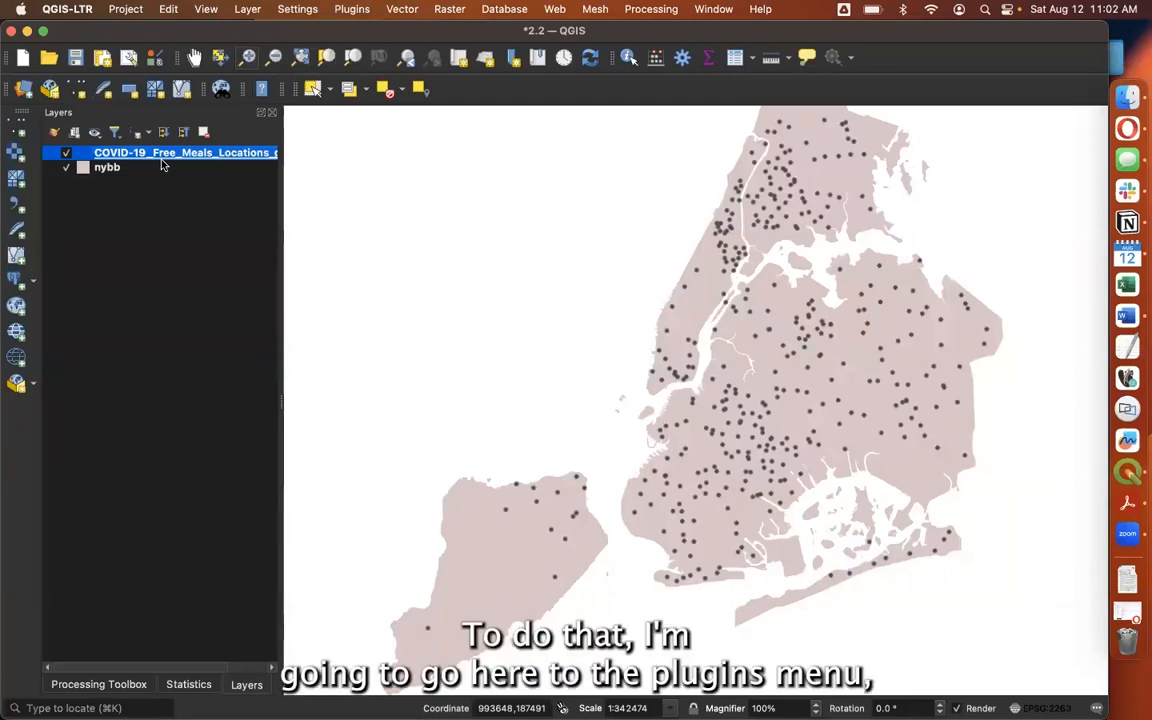
Search all available plugins for "quickmaps", install QuickMapServices, and close the plugin manager.
left_click(351, 10)
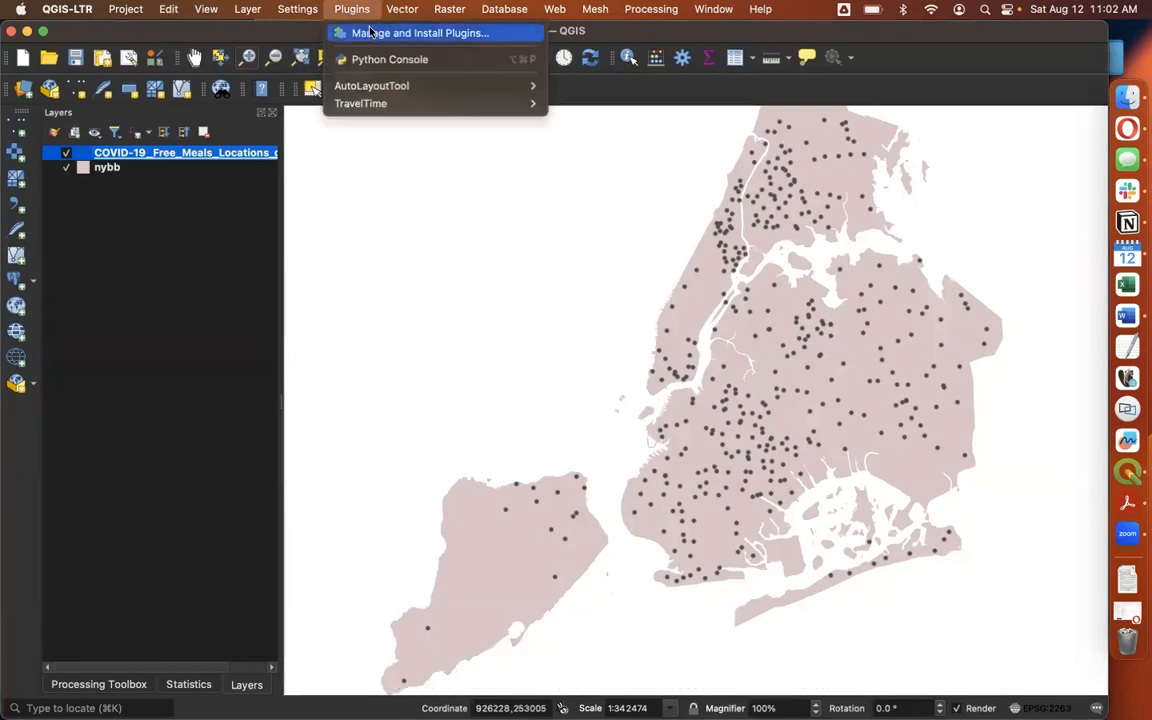
left_click(369, 32)
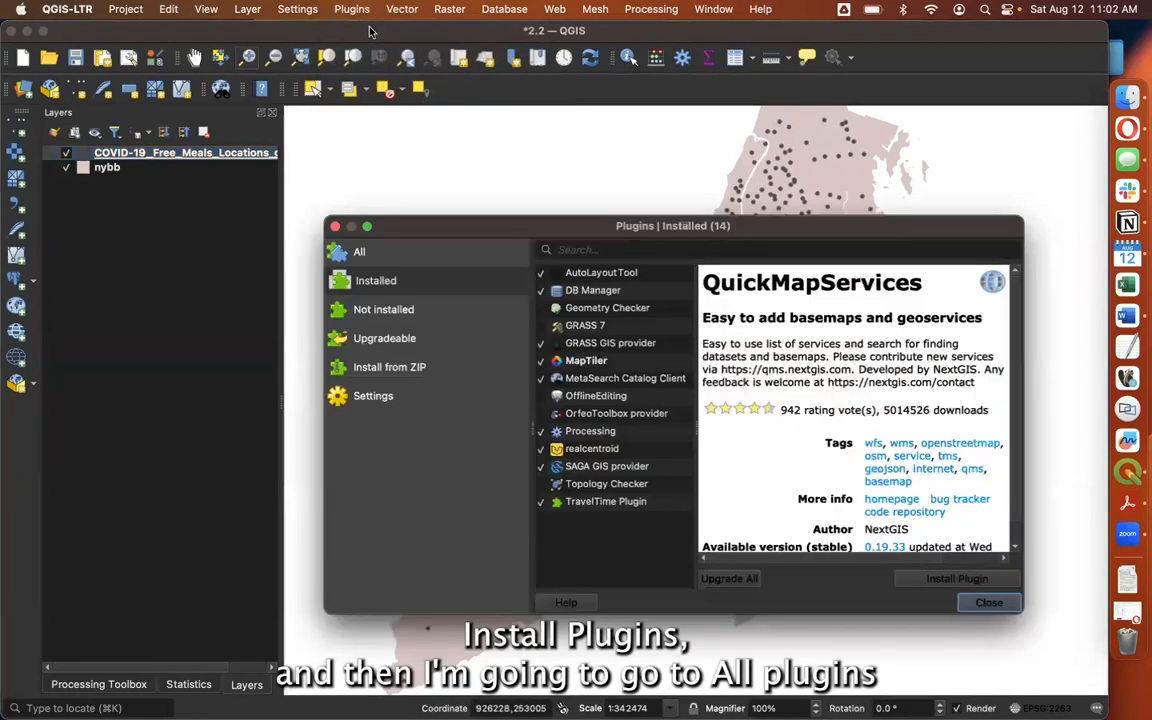
left_click(418, 261)
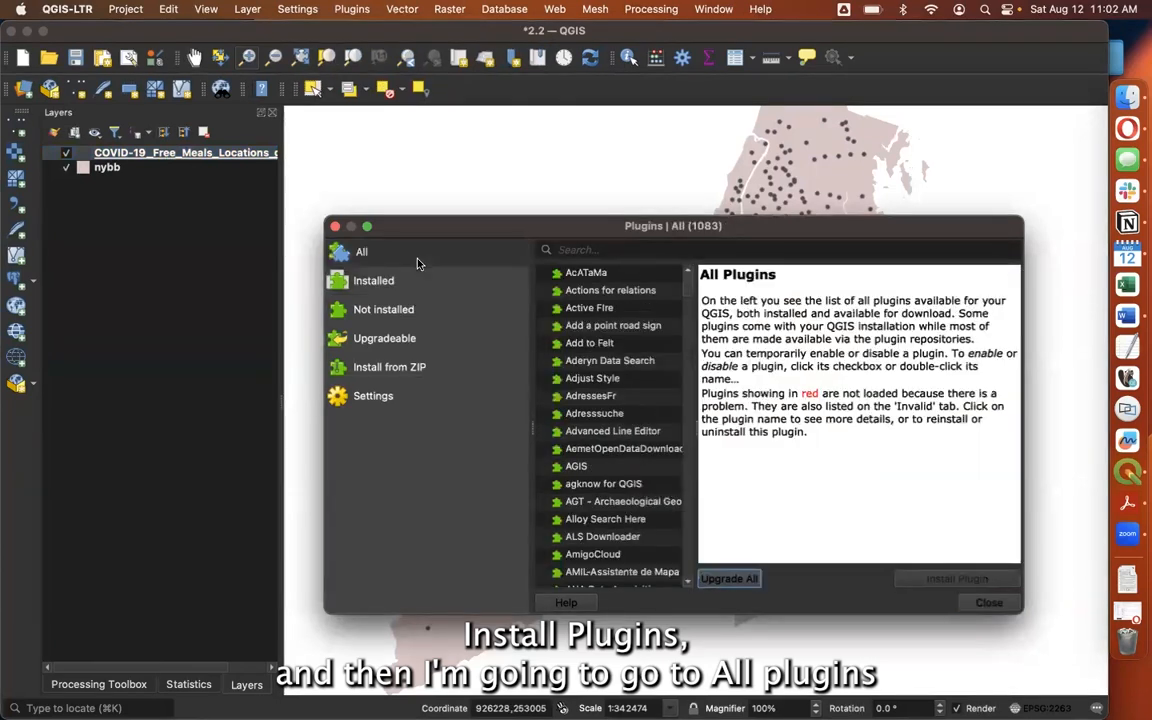
left_click(609, 249)
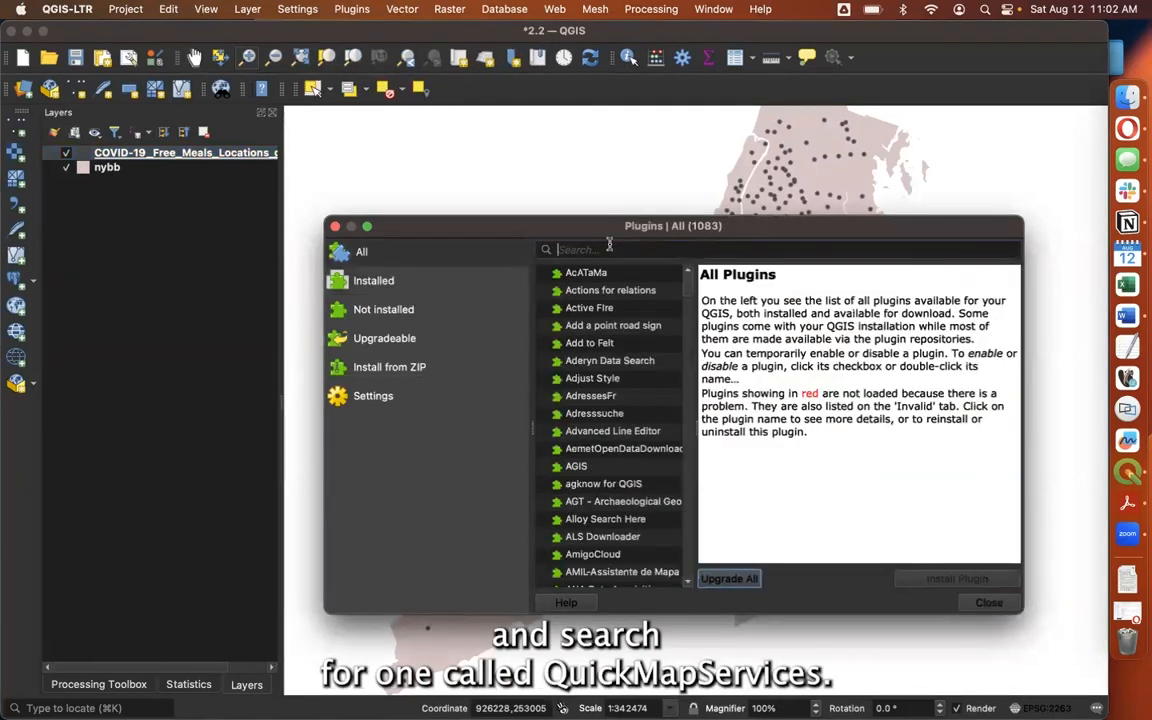
type("quickmaps")
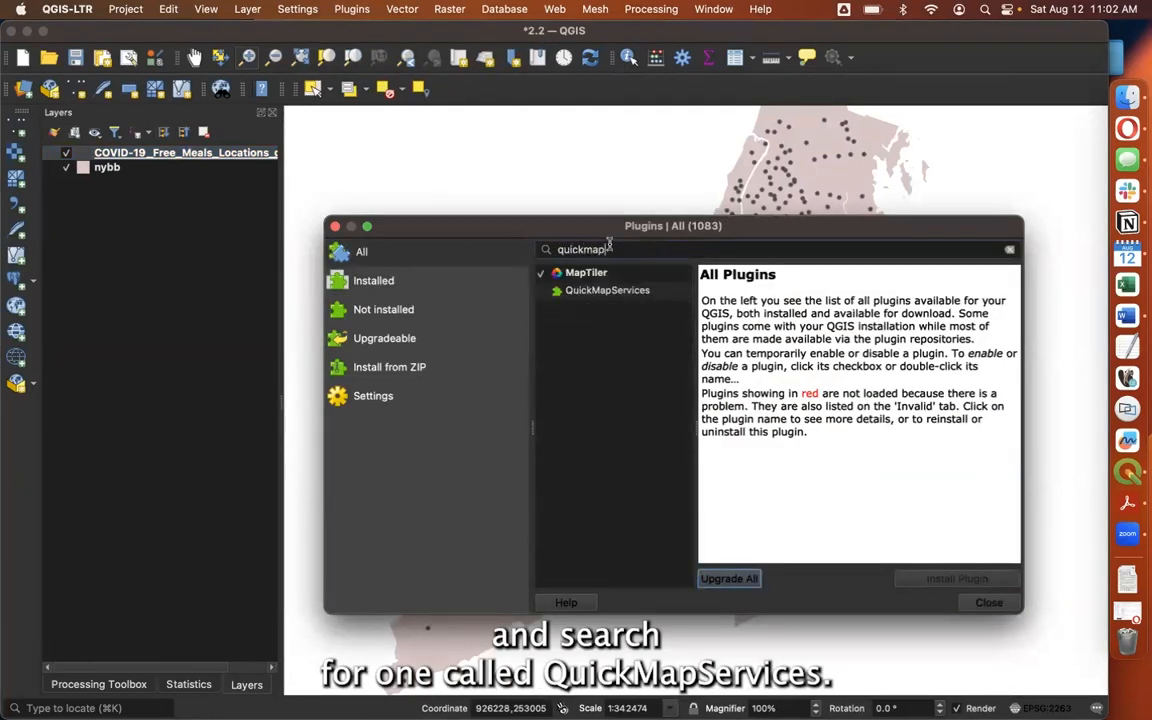
left_click(607, 296)
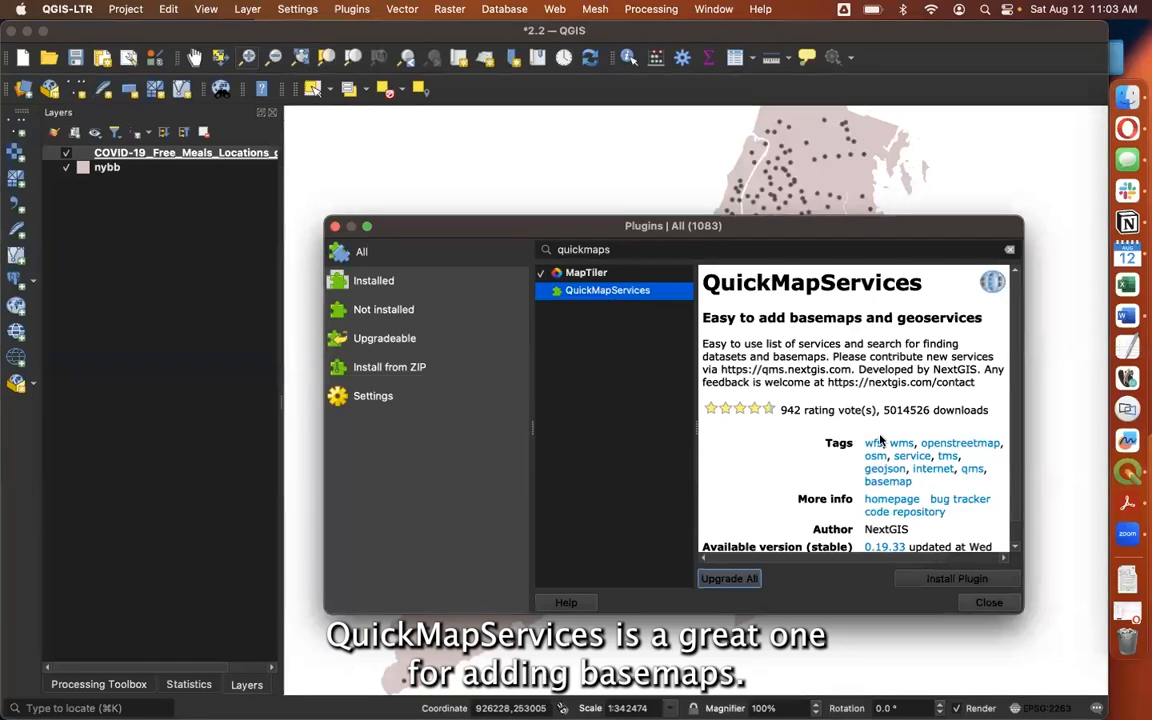
left_click(951, 585)
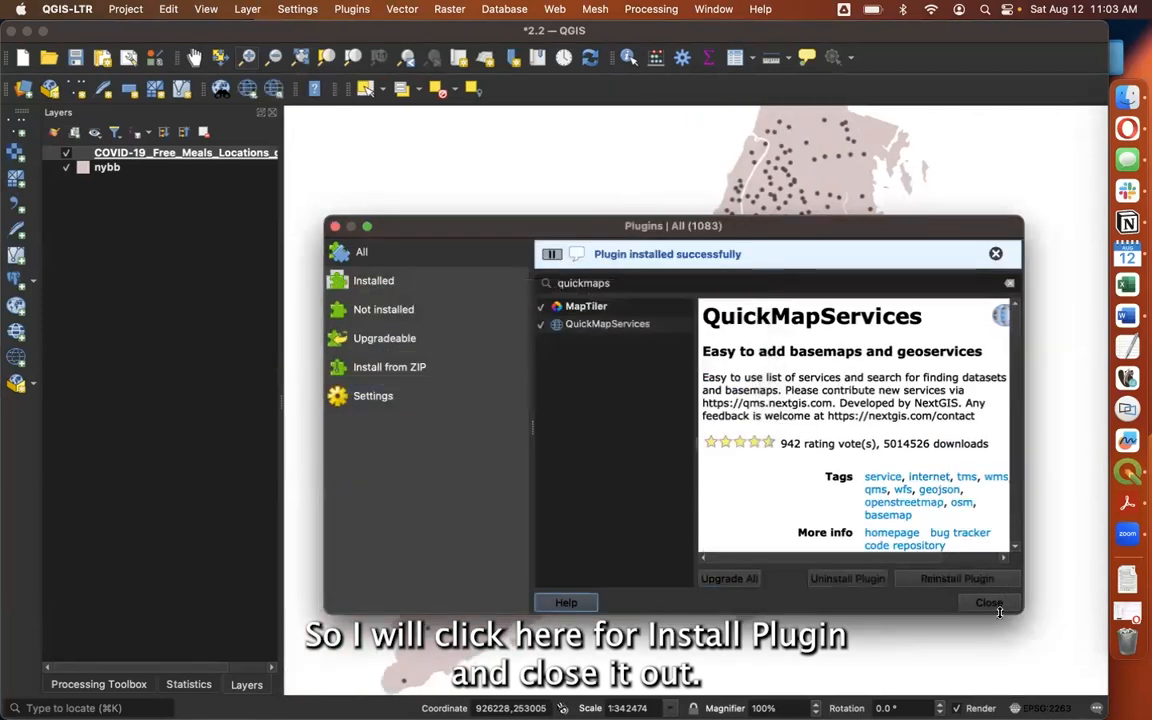
left_click(992, 603)
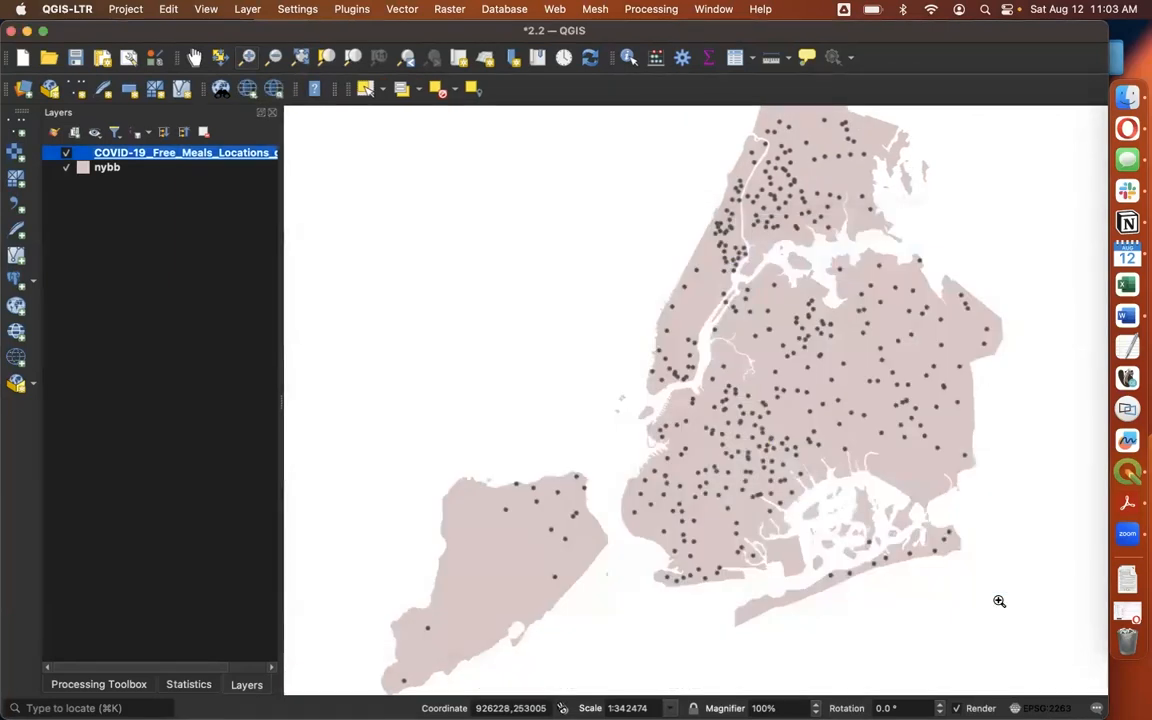
Get the contributed pack of additional services in the QuickMapServices settings and save the settings.
left_click(563, 11)
mouse_move(587, 54)
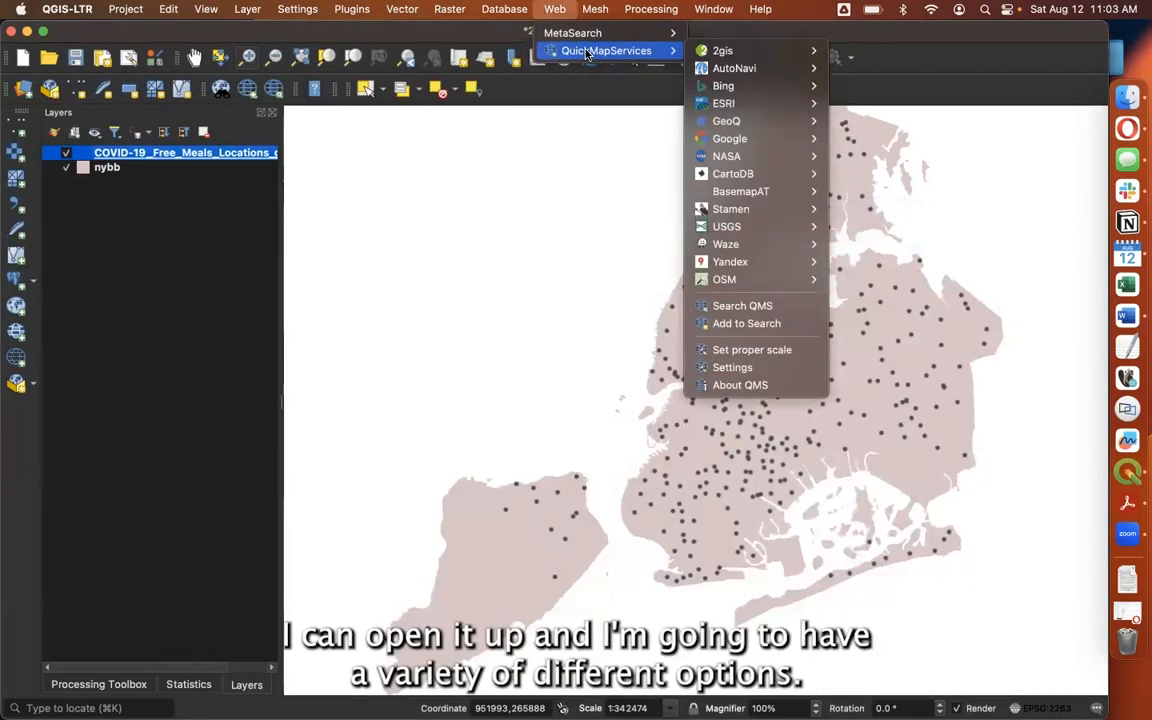
mouse_move(743, 125)
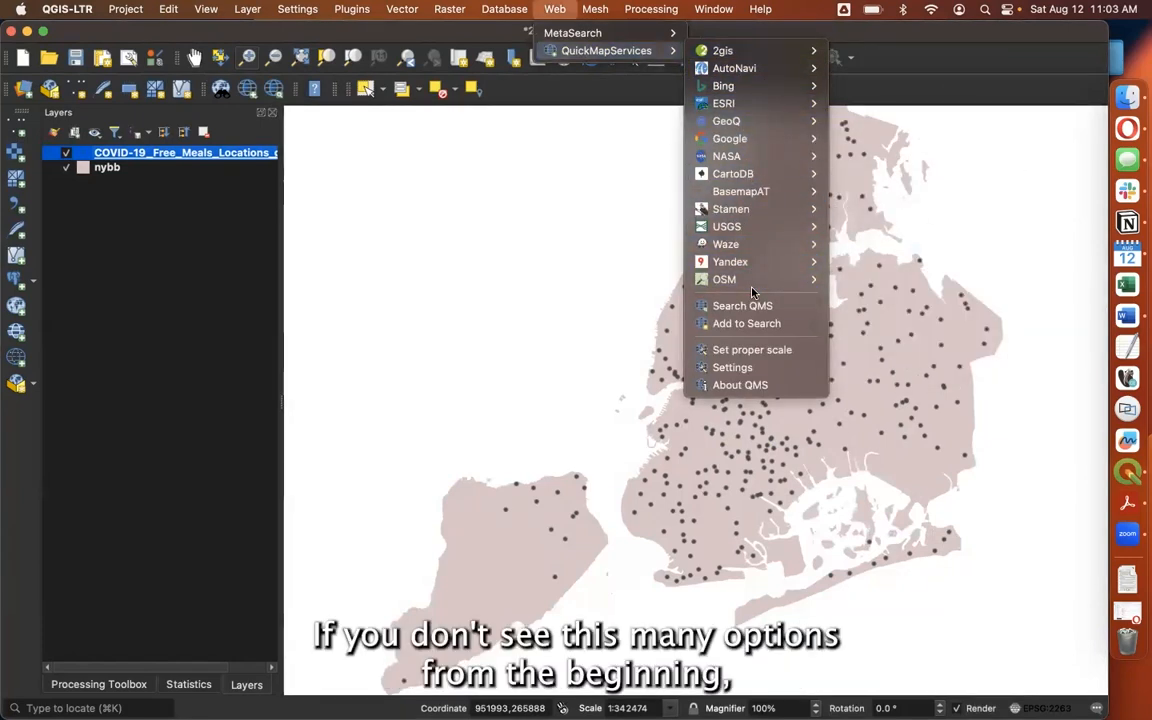
left_click(743, 367)
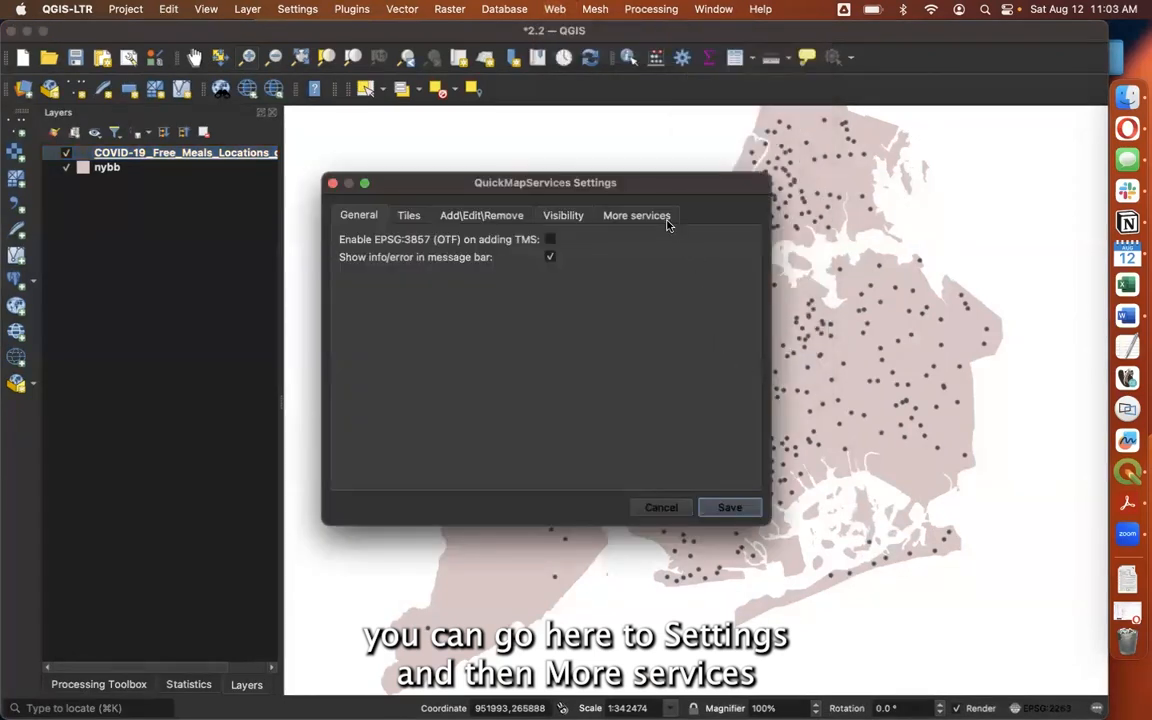
left_click(667, 222)
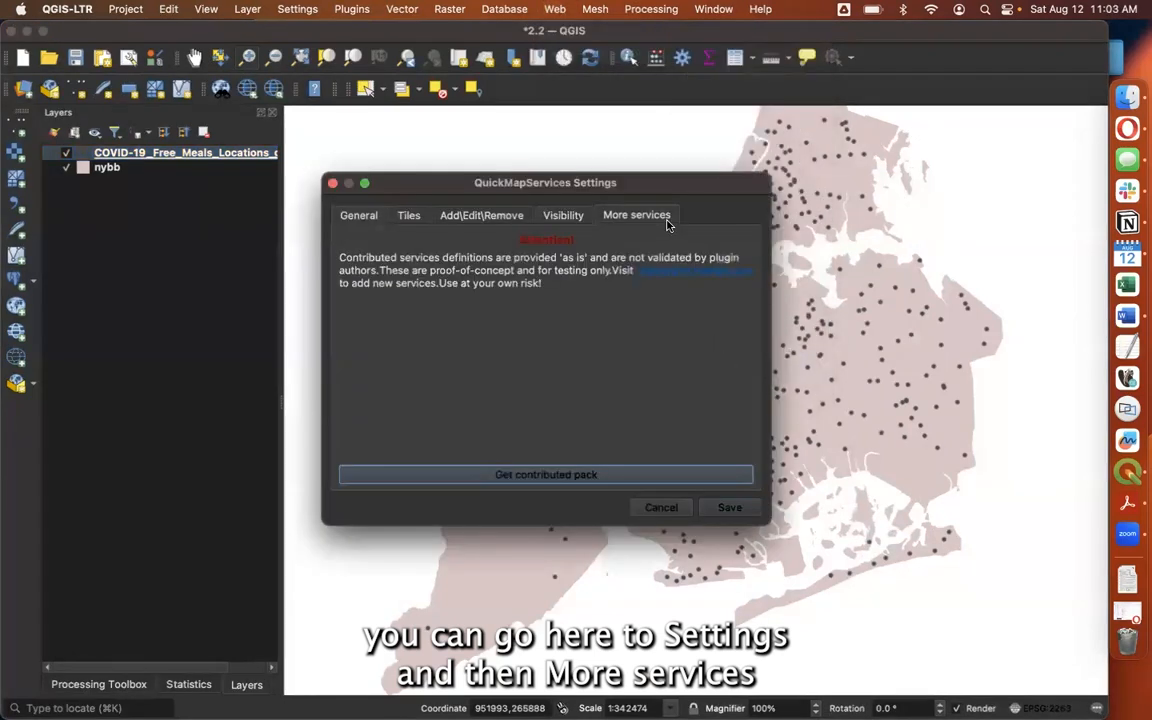
left_click(524, 476)
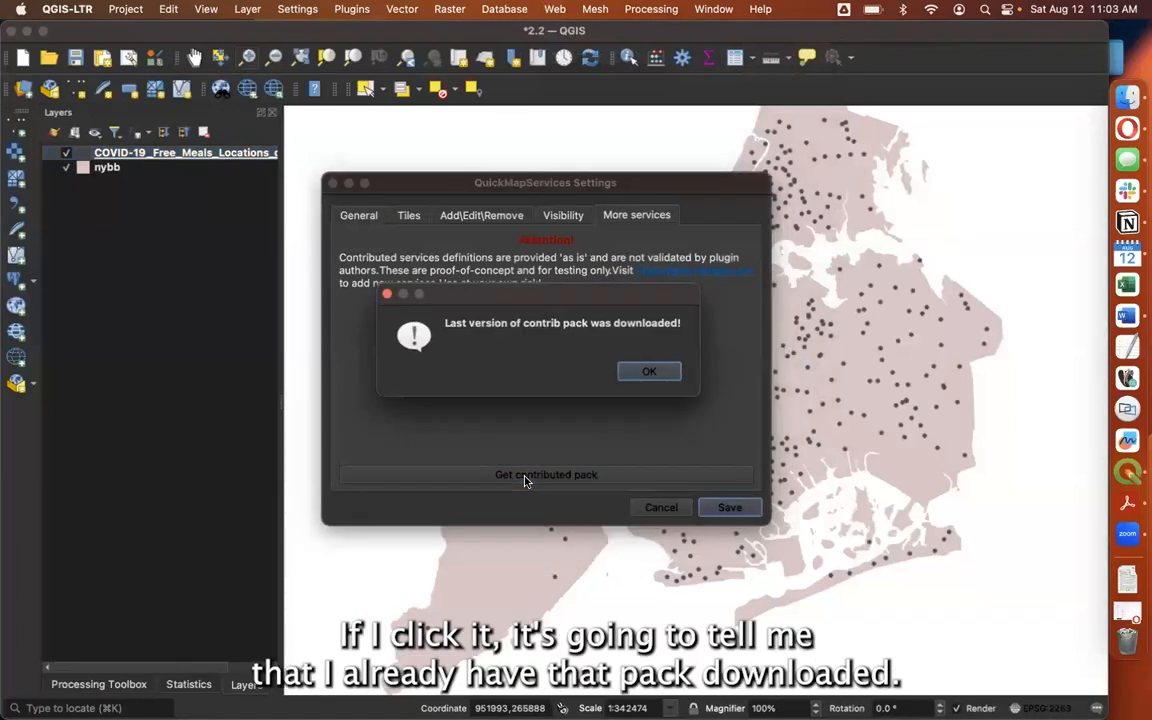
left_click(662, 372)
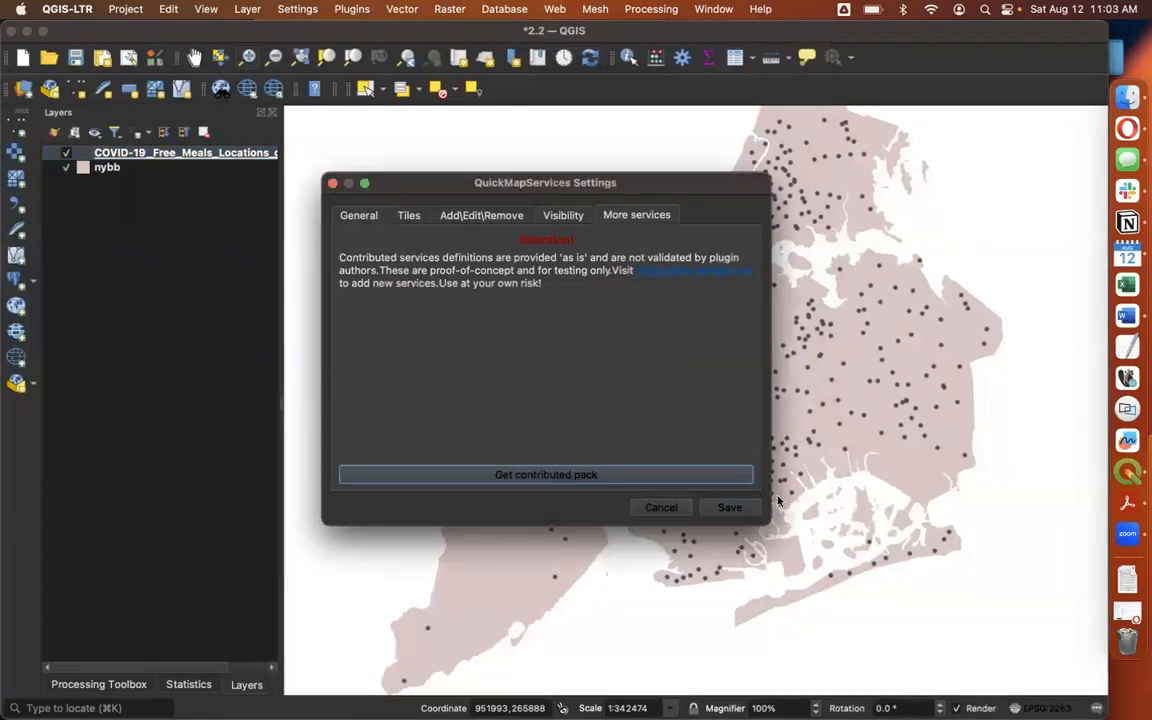
left_click(727, 512)
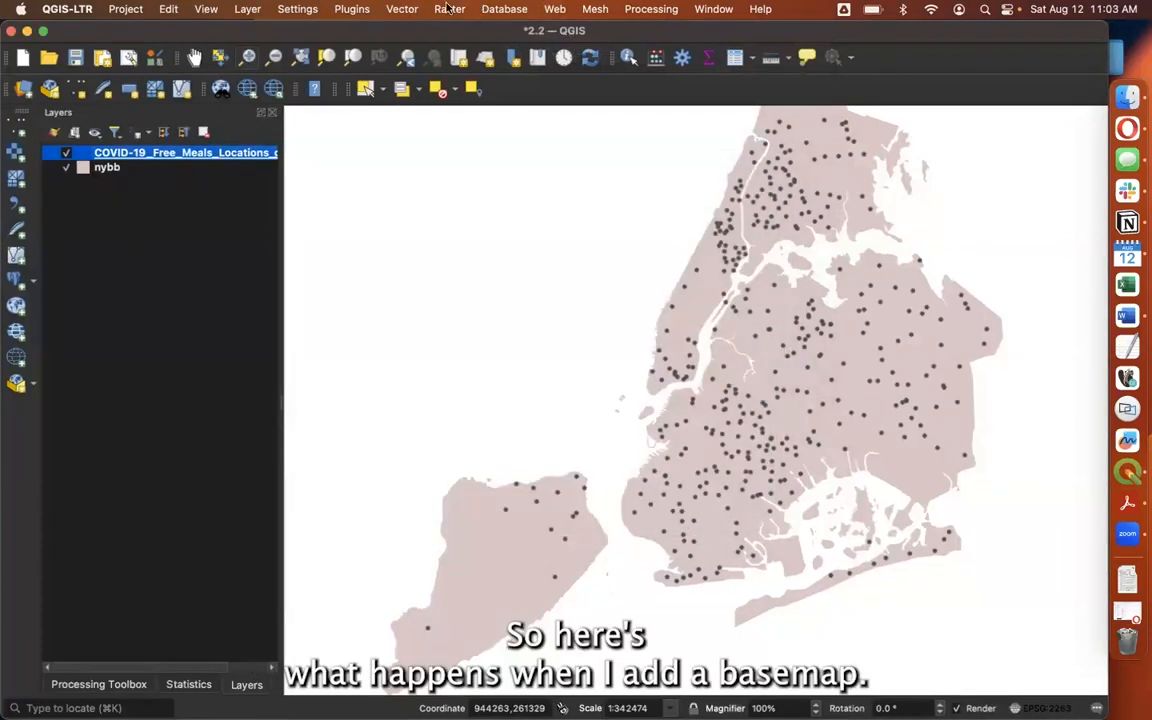
Add the Google Hybrid basemap from QuickMapServices to the map.
left_click(554, 9)
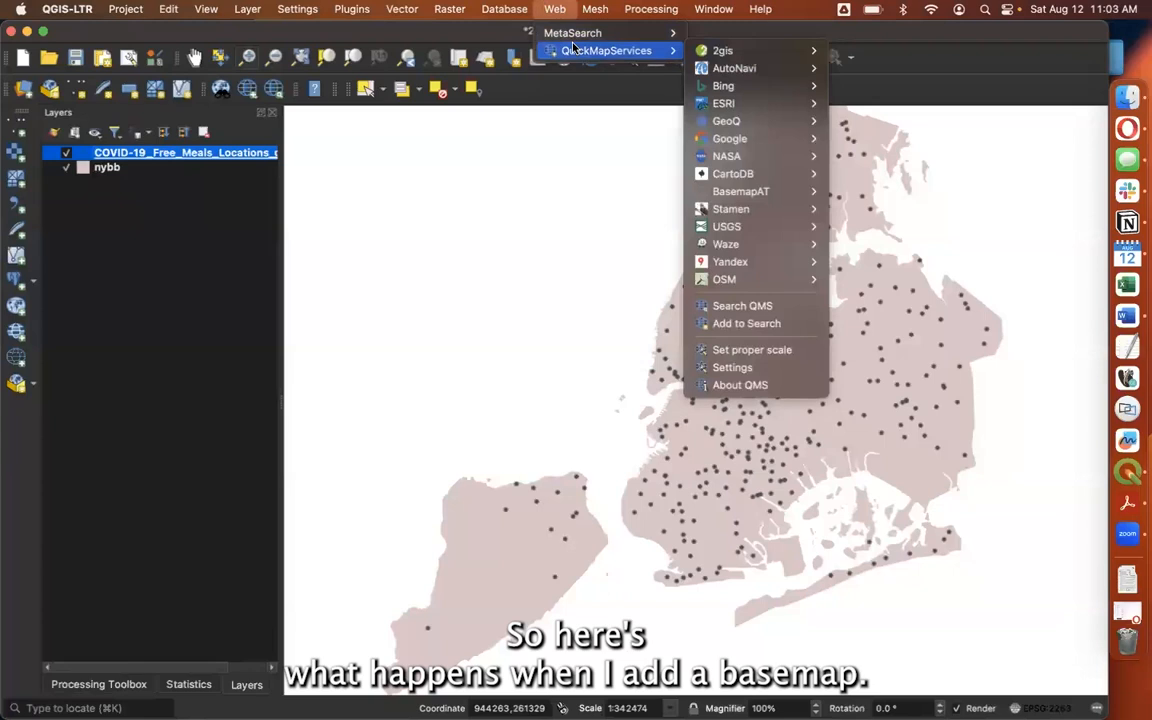
mouse_move(748, 141)
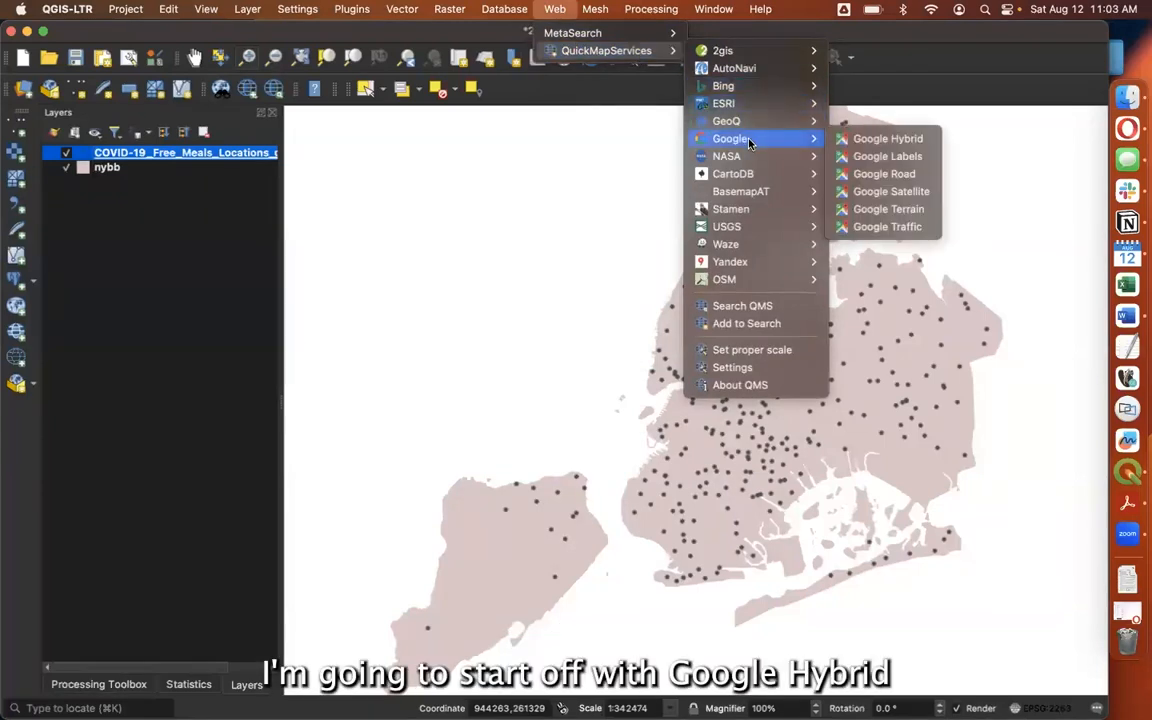
left_click(888, 139)
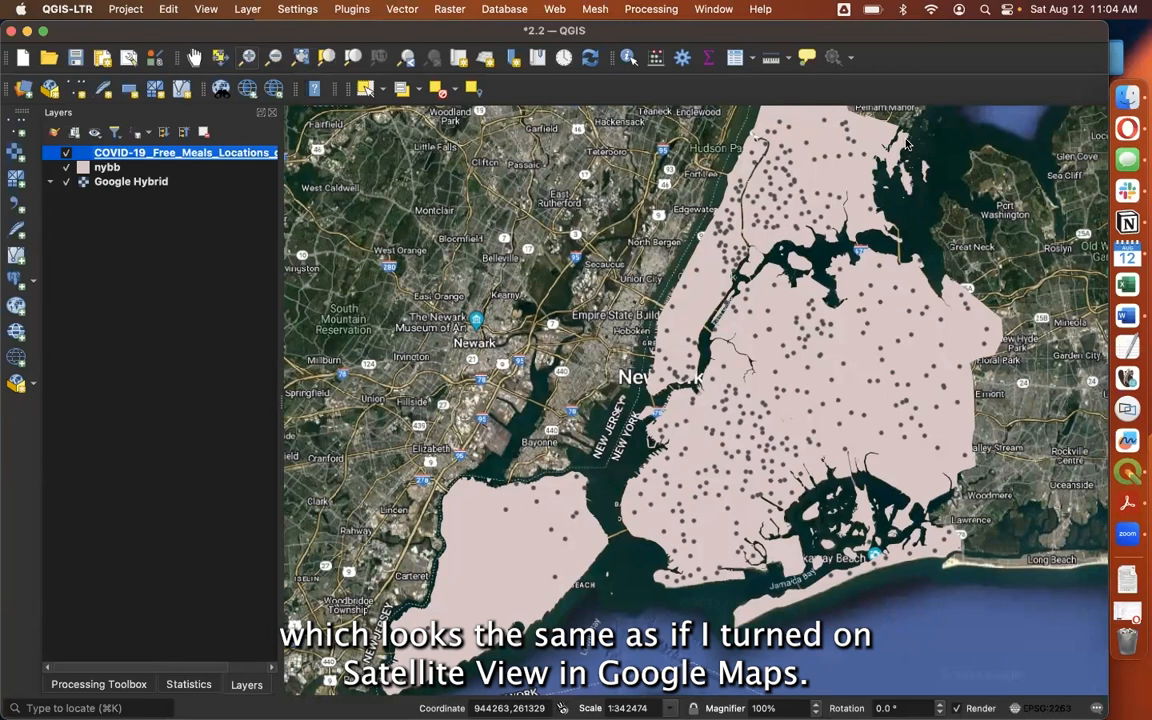
Toggle the Google Hybrid basemap off and back on, and hide the nybb borough layer.
left_click(66, 182)
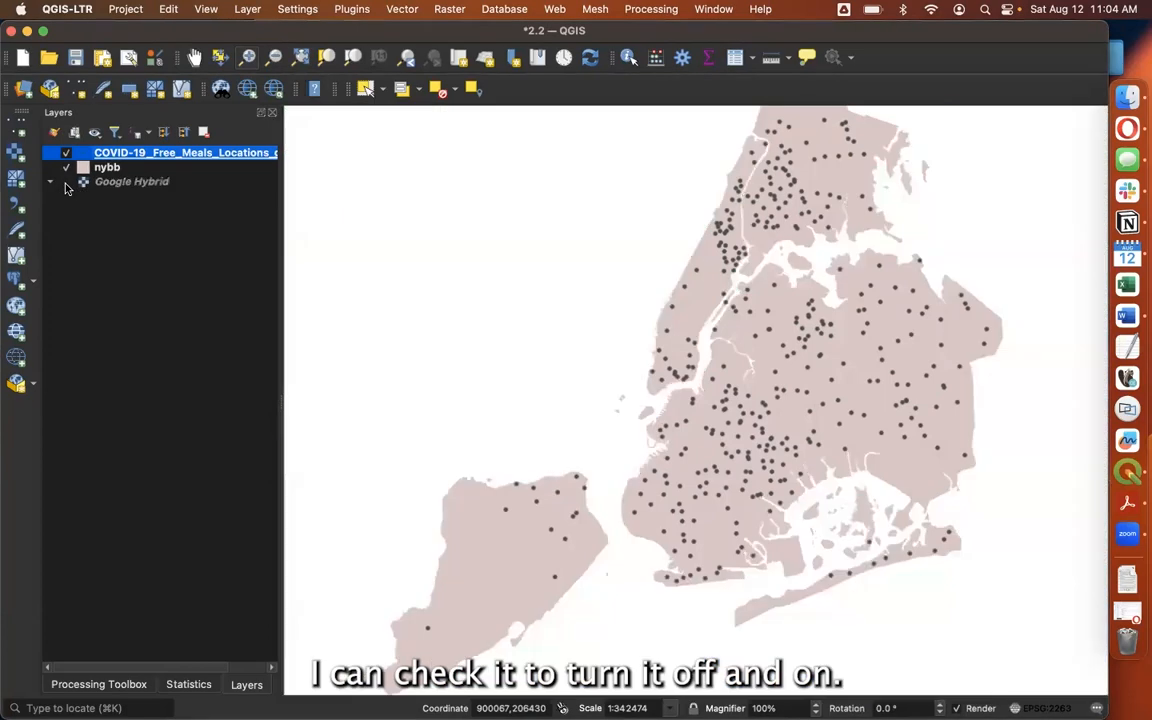
left_click(66, 184)
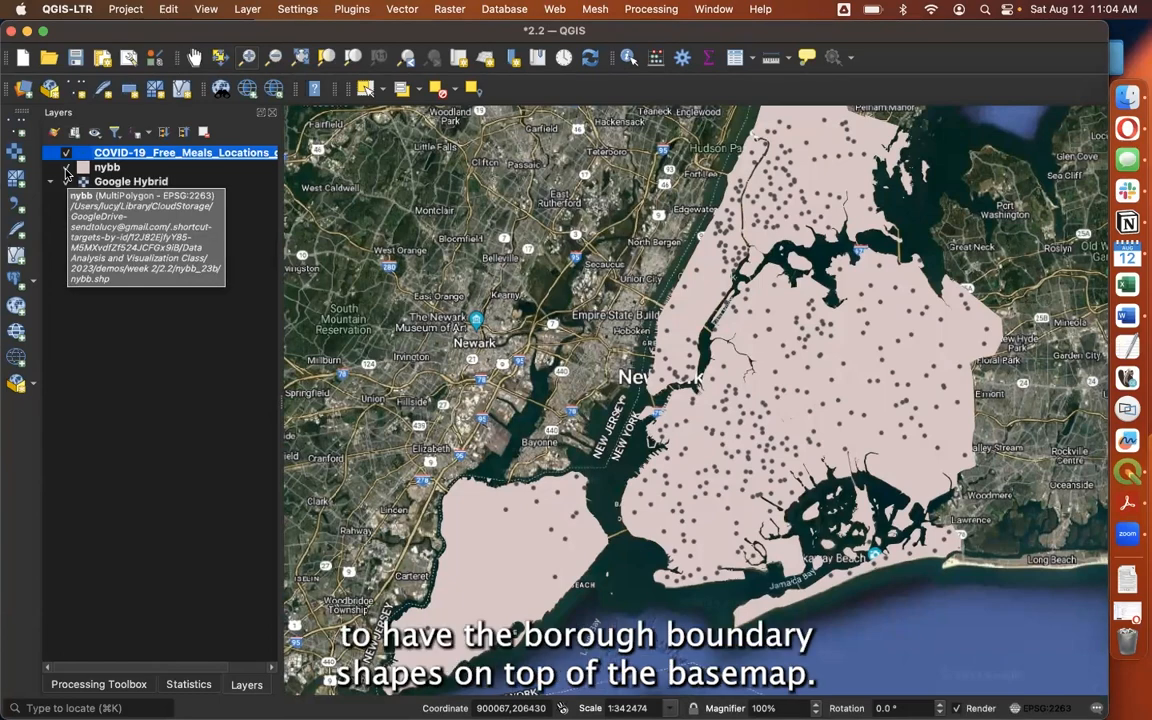
left_click(66, 168)
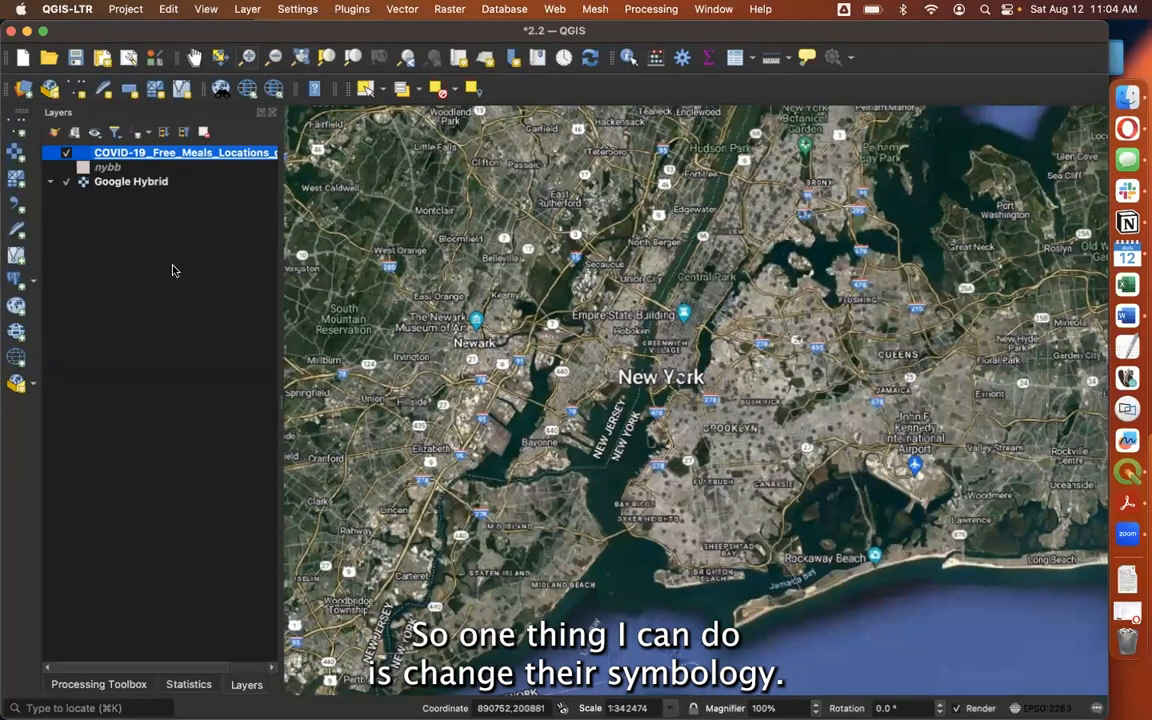
Set the simple marker fill color of the COVID-19 free meals points to yellow, #d7b94e.
double_click(104, 157)
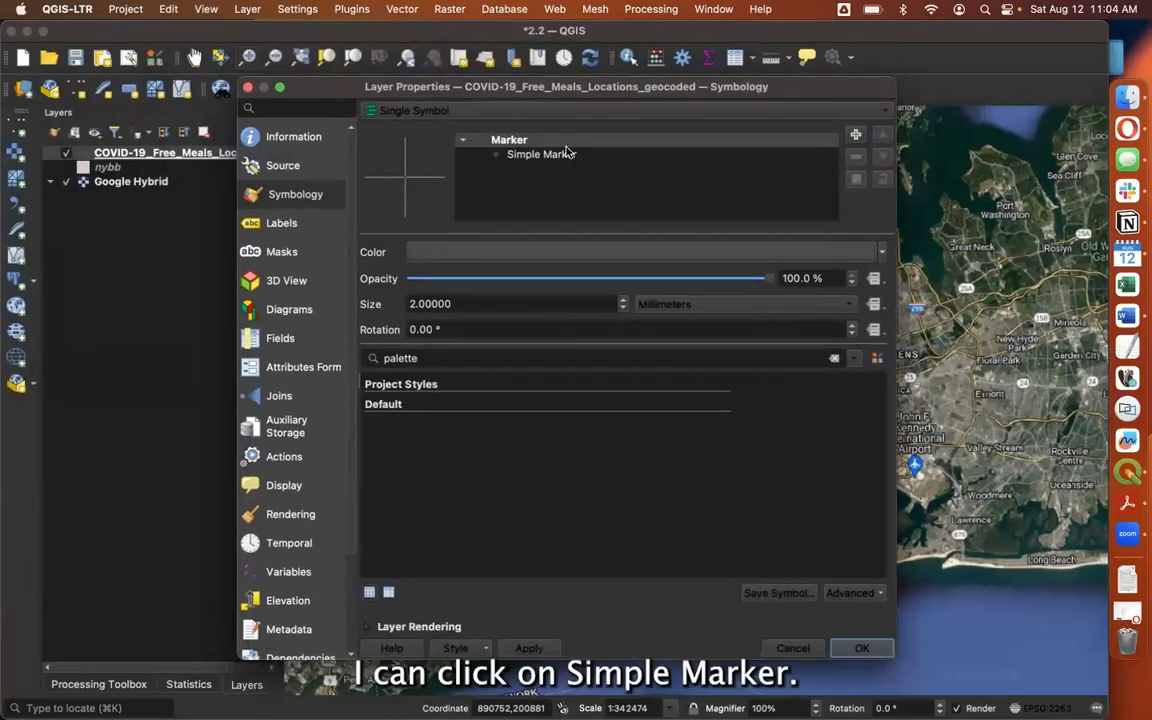
left_click(525, 156)
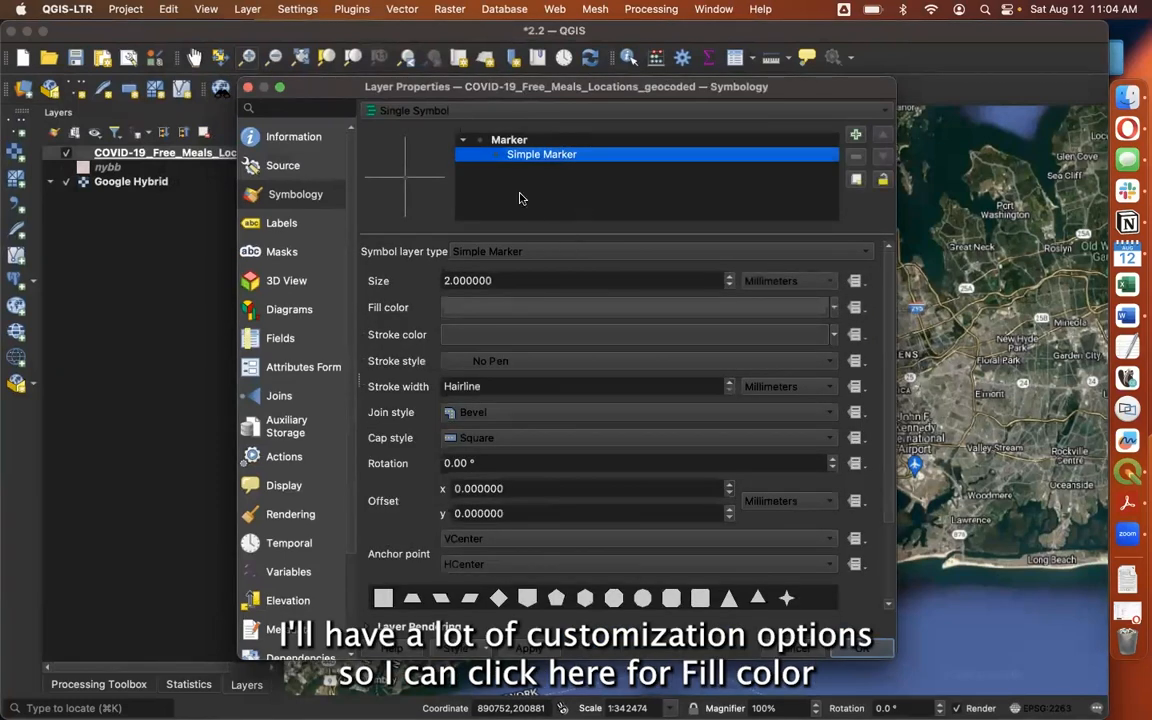
left_click(505, 309)
left_click(562, 309)
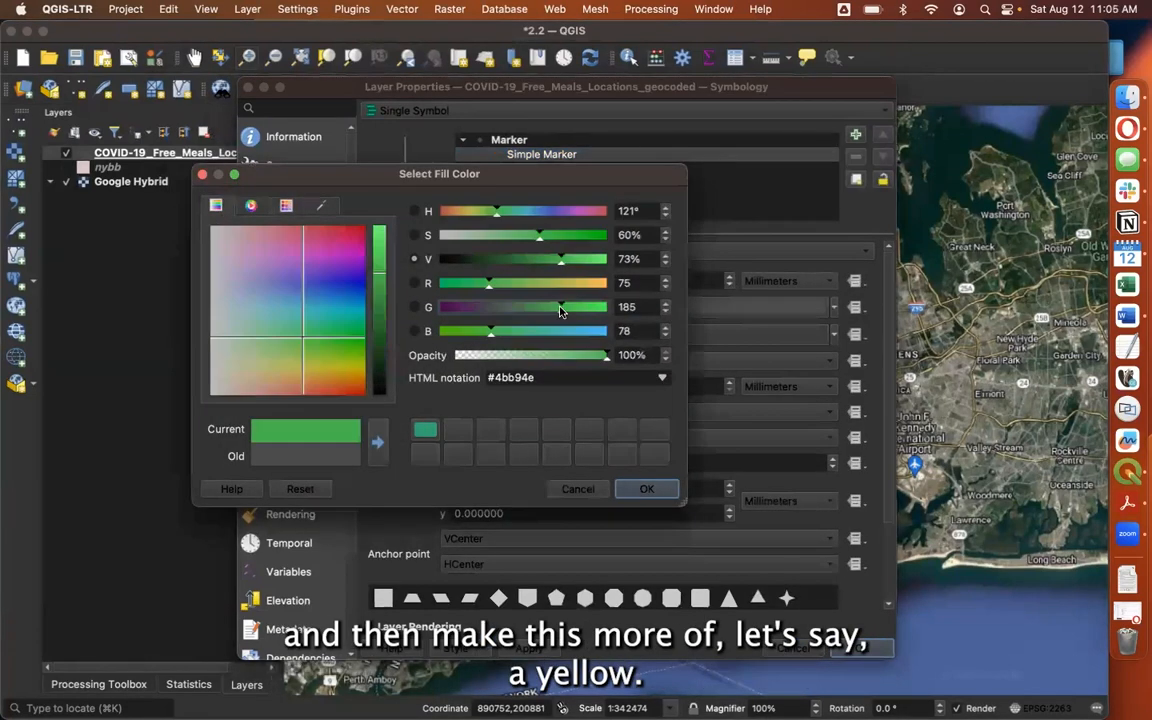
left_click(580, 283)
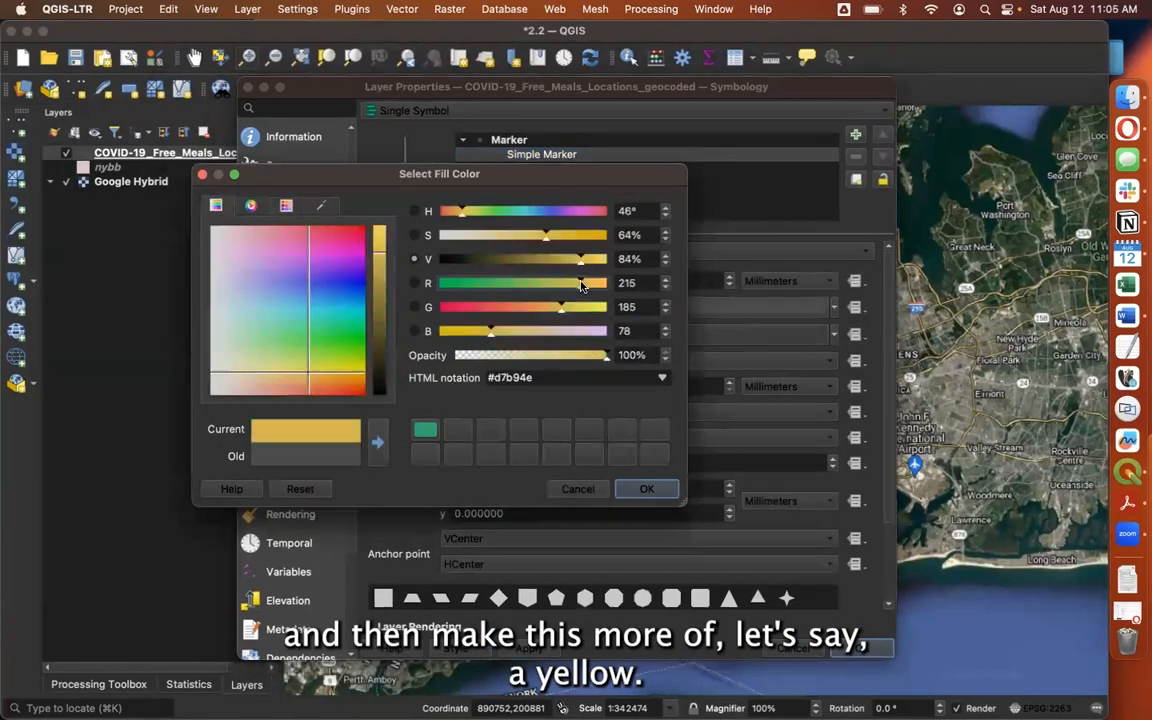
left_click(645, 488)
Set the simple marker size to 3 millimeters, apply it to the map, and accept the layer properties.
left_click_drag(451, 281, 442, 281)
type("3")
left_click_drag(779, 91, 410, 57)
left_click(230, 619)
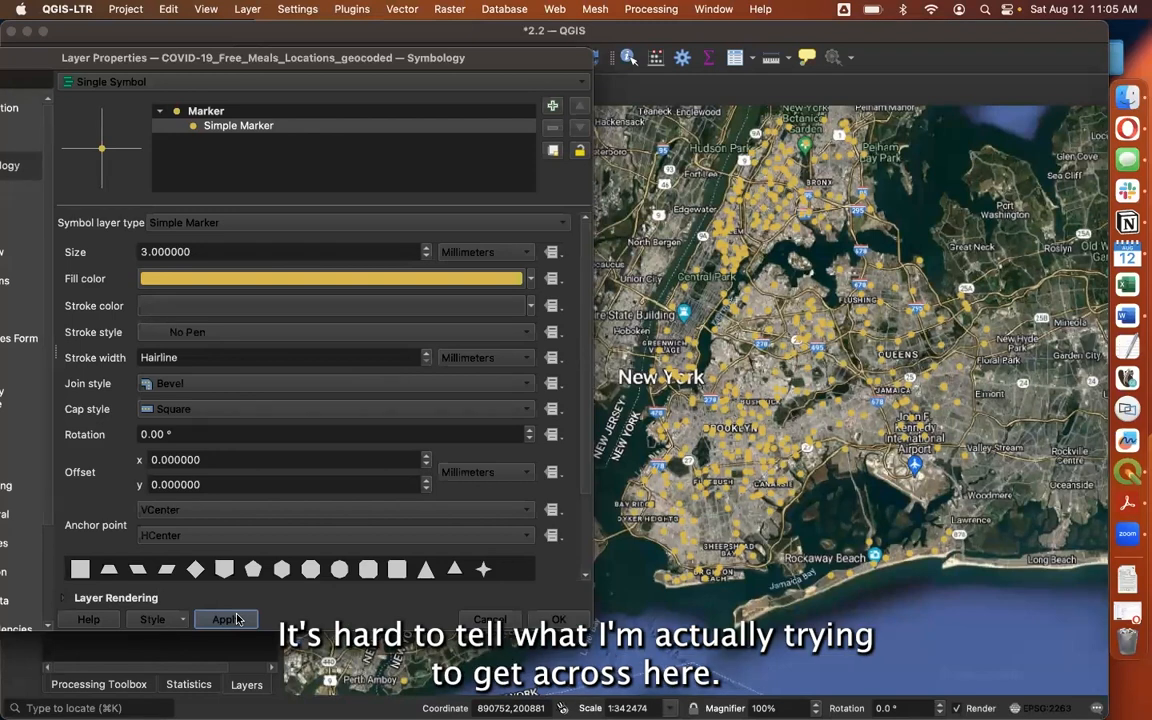
left_click(540, 619)
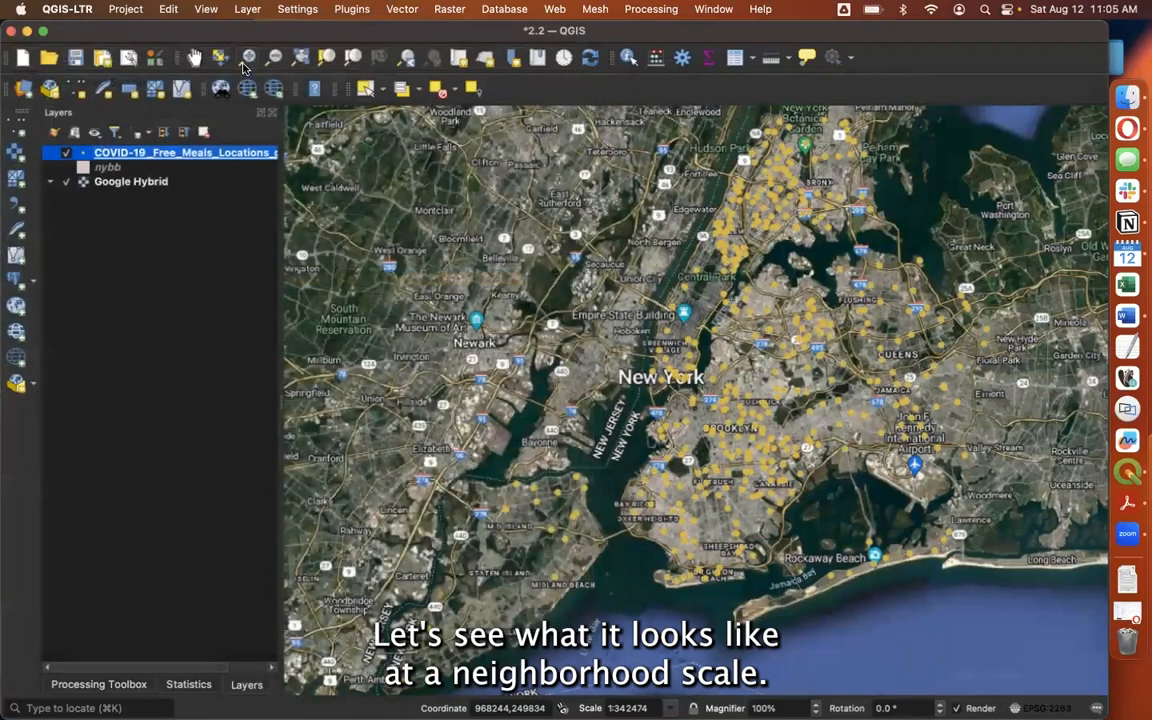
Set the marker color of the COVID-19 free meals points to bright red.
left_click(312, 89)
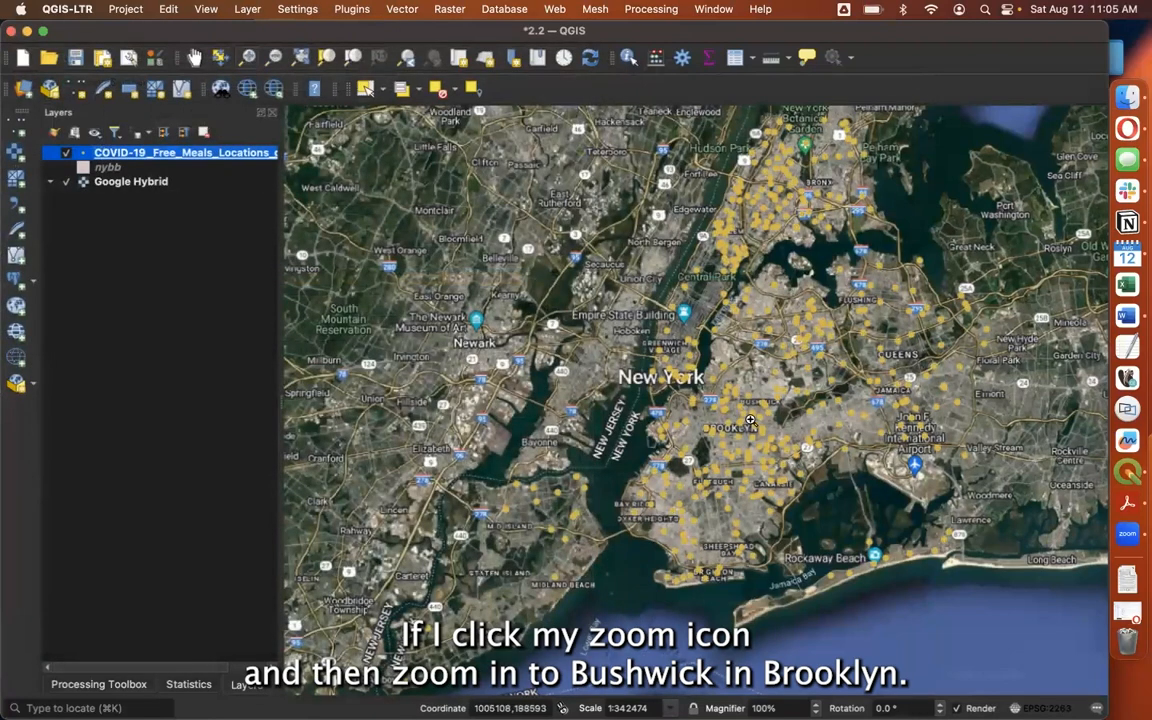
left_click_drag(769, 412, 779, 420)
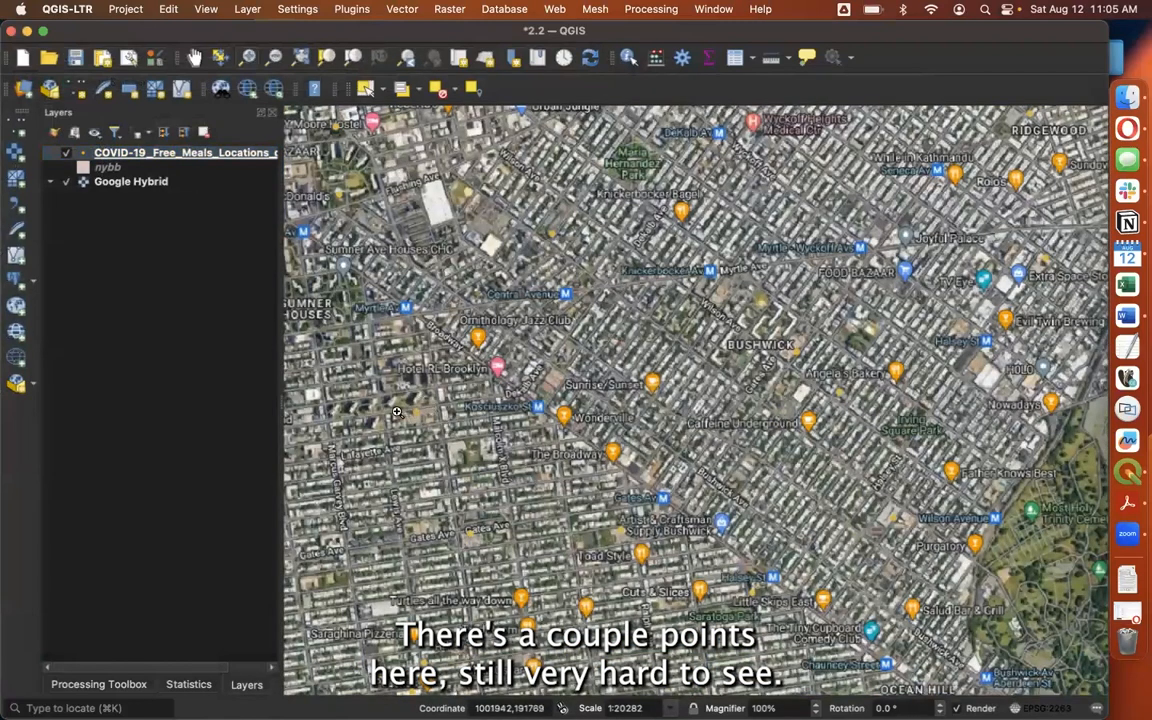
double_click(115, 157)
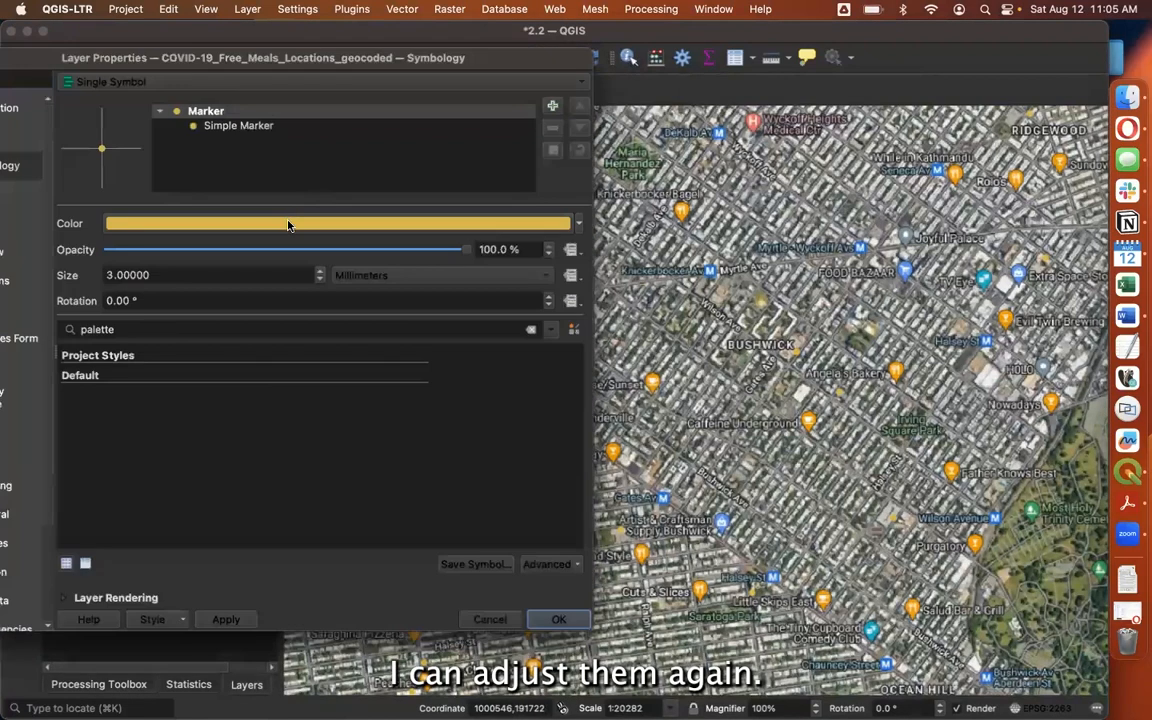
left_click(288, 225)
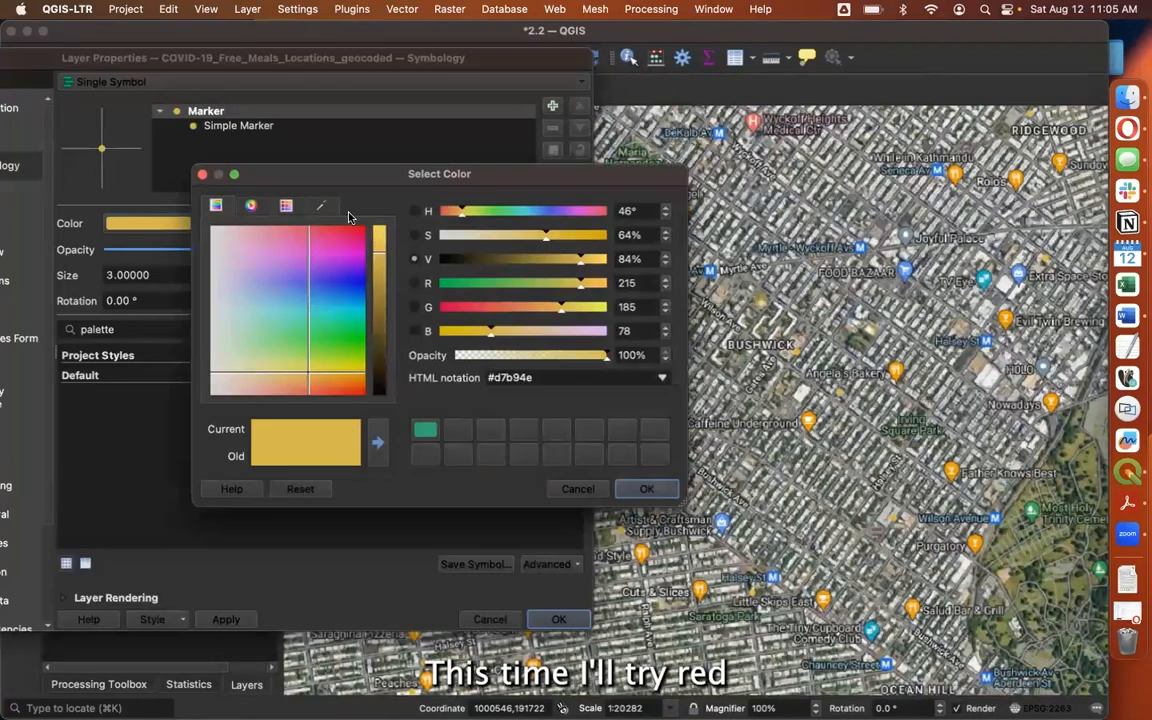
left_click(360, 232)
left_click(642, 488)
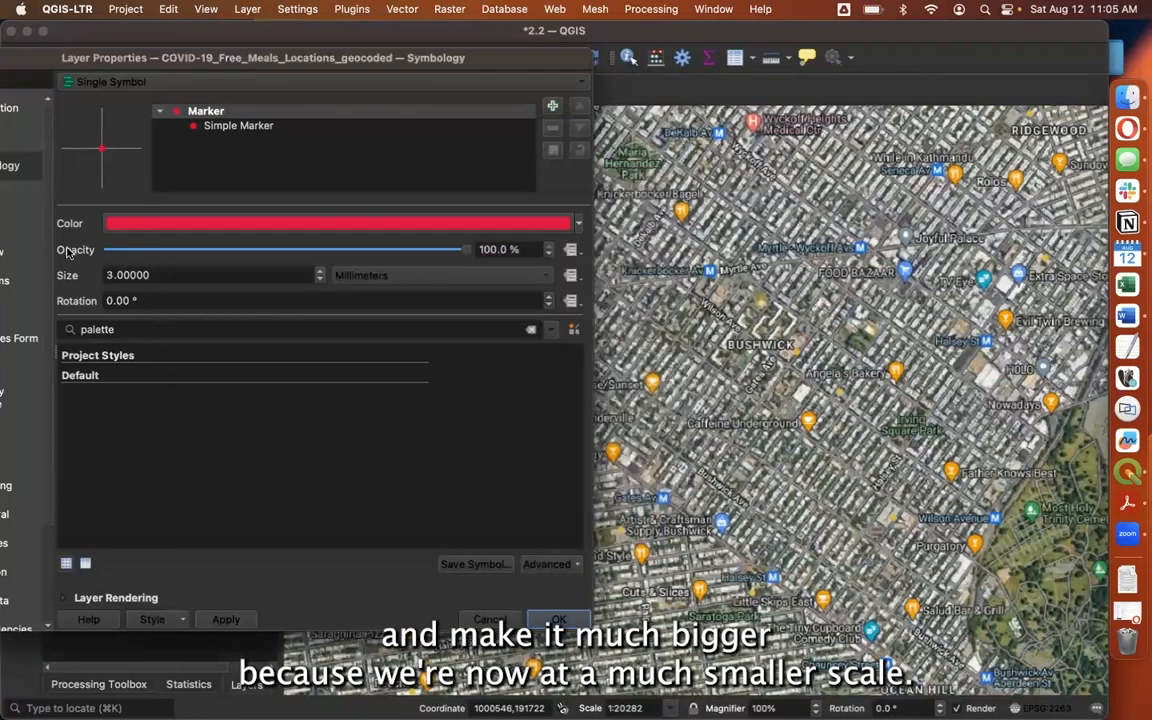
Set the red marker size to 10 millimeters, apply it to the map, and accept the layer properties.
double_click(100, 279)
type("10.")
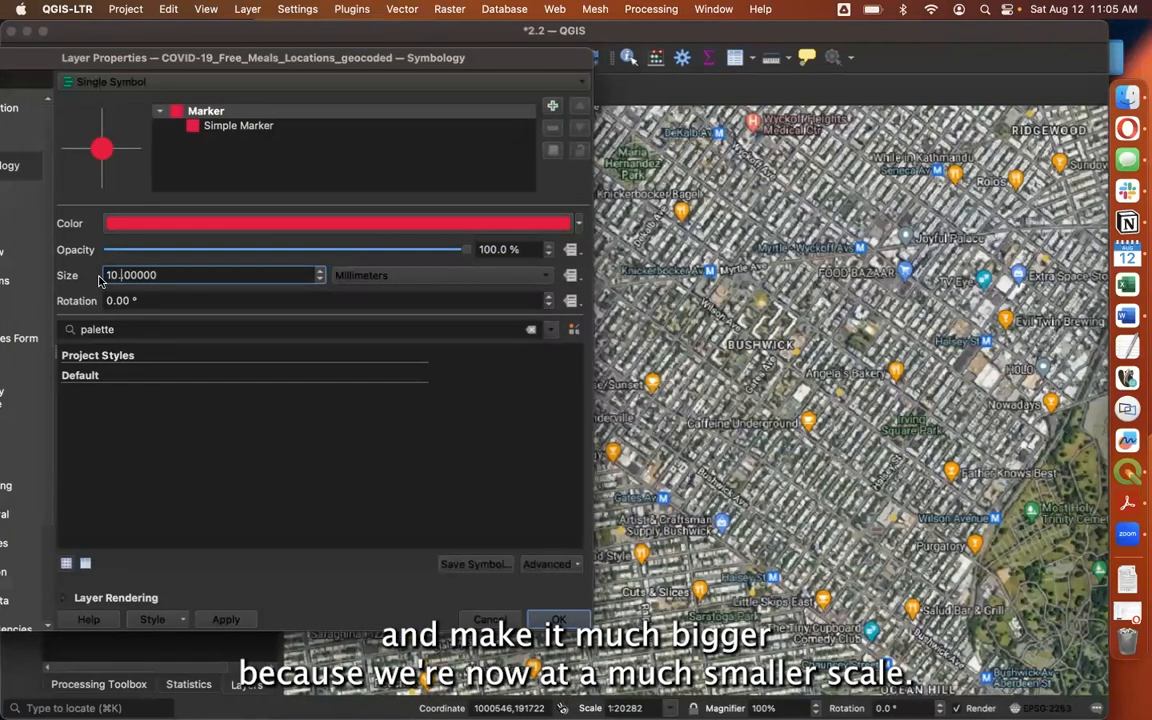
left_click(229, 620)
left_click_drag(497, 58, 195, 70)
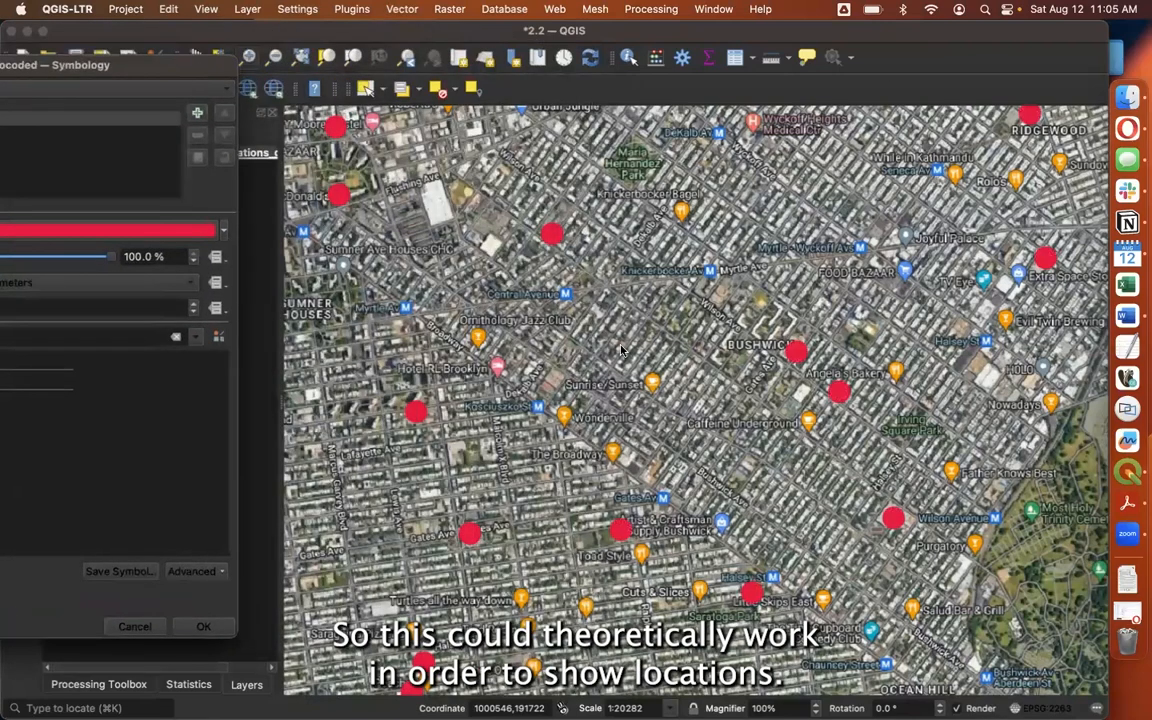
left_click(206, 627)
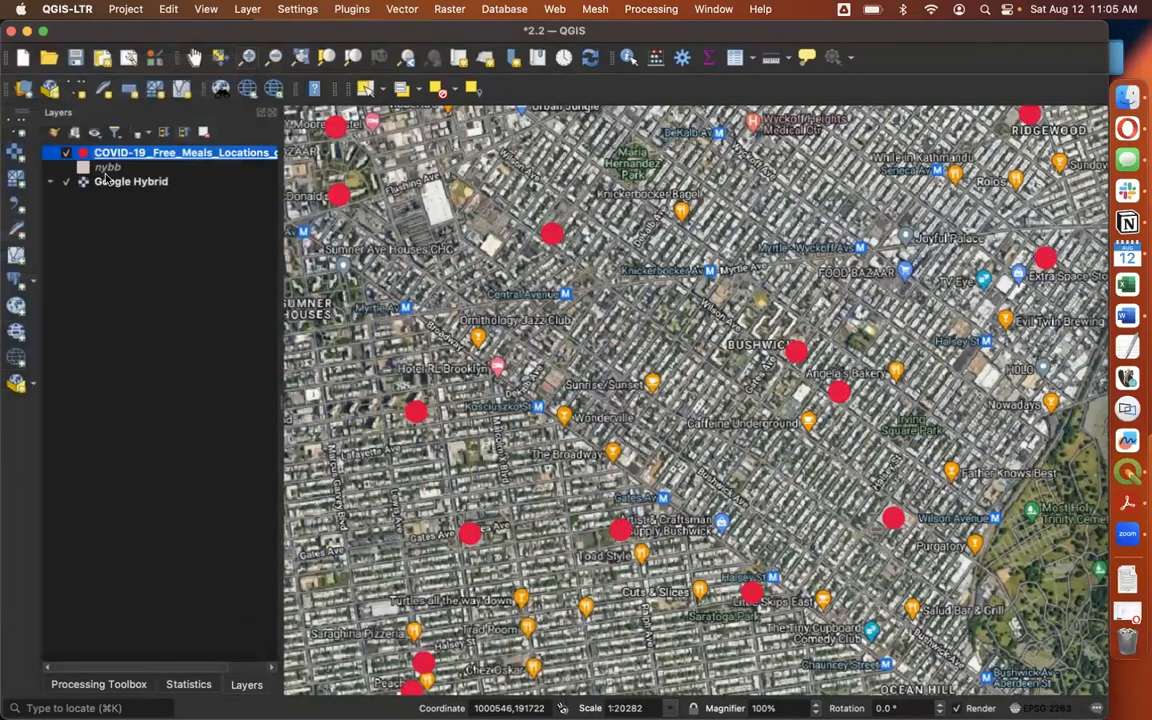
Remove the Google Hybrid basemap layer from the project.
left_click(161, 182)
left_click(204, 132)
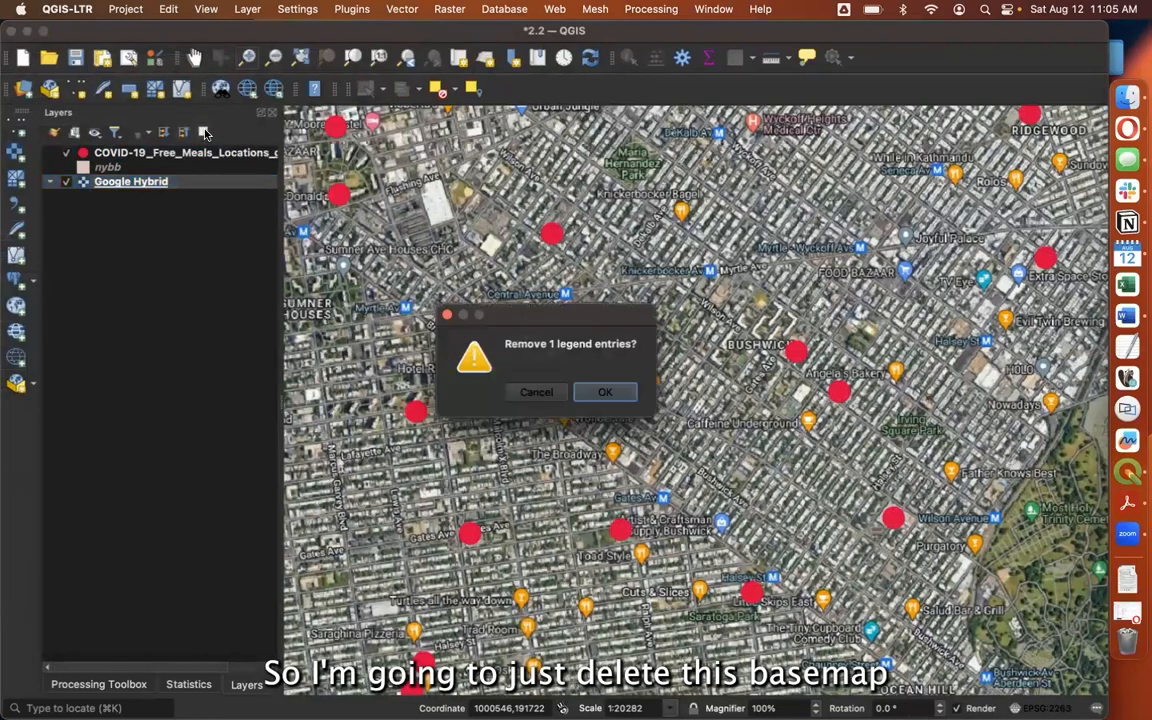
left_click(601, 392)
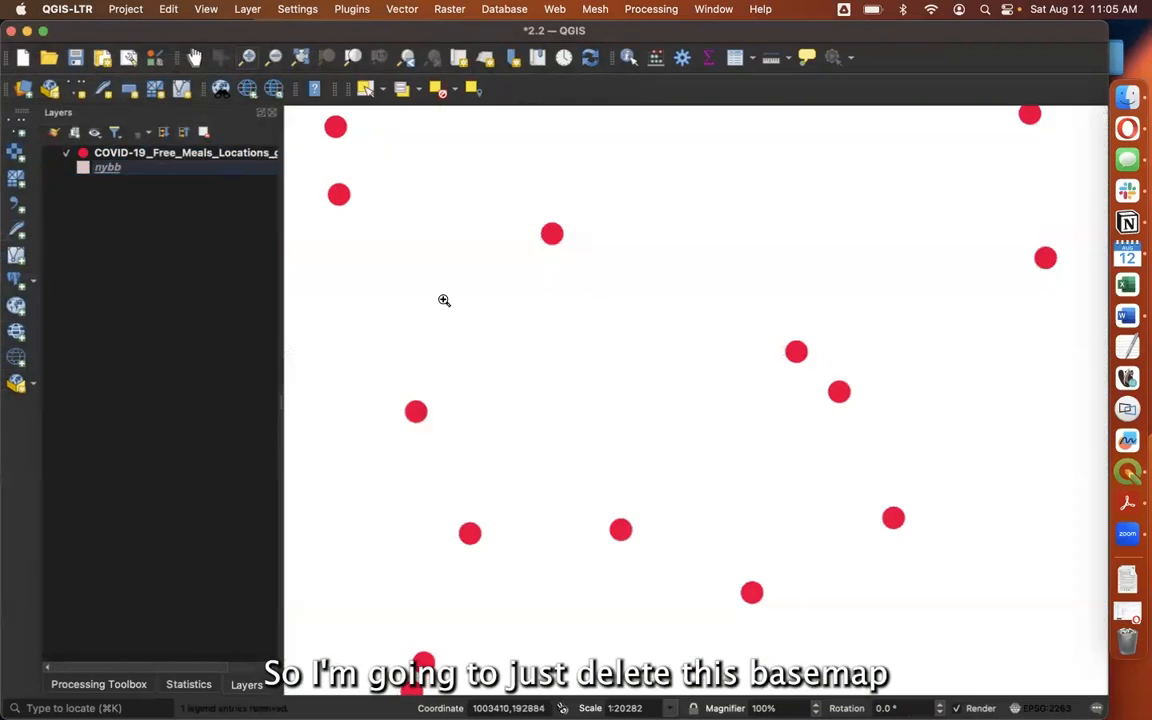
Add the CartoDB Positron basemap from QuickMapServices to the map.
left_click(554, 9)
mouse_move(584, 52)
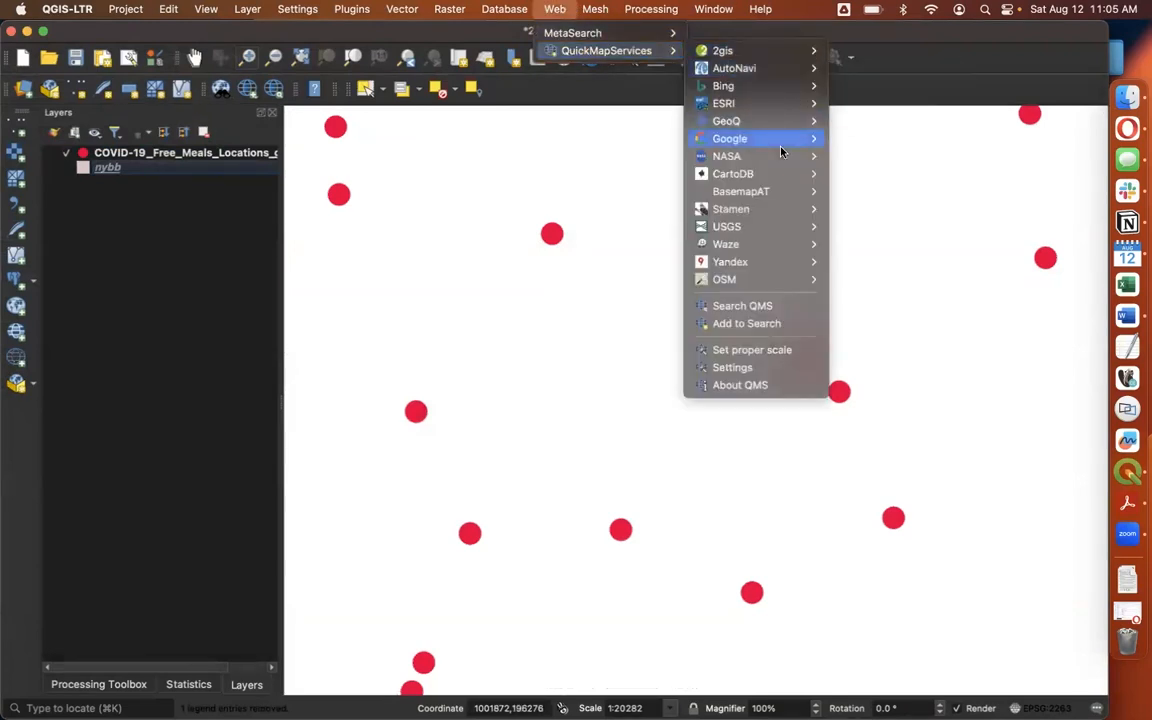
mouse_move(758, 173)
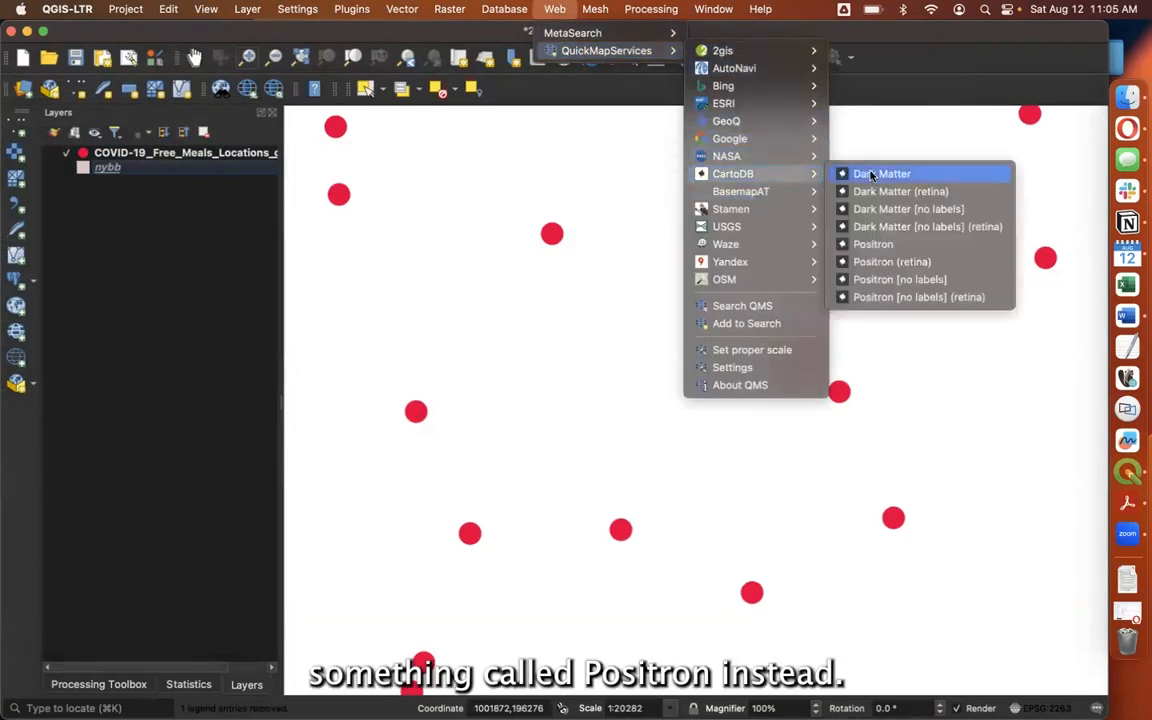
left_click(906, 244)
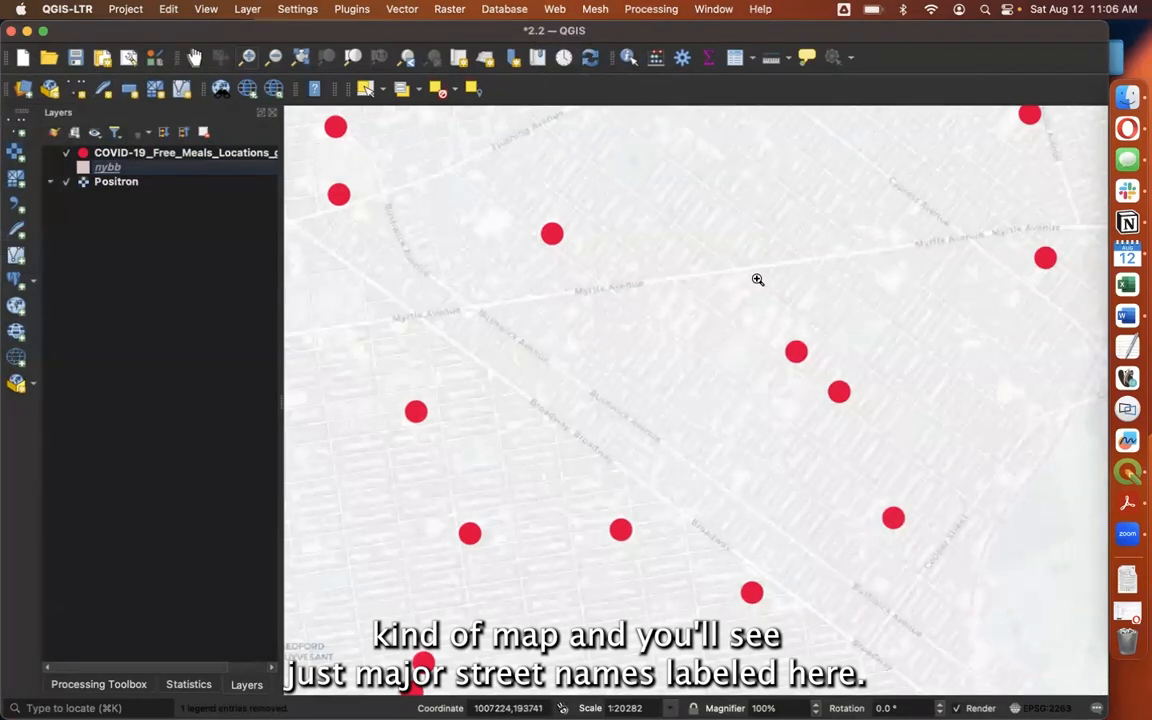
Examine the Positron basemap's street detail and the size of the meals points around Bushwick at close and wider scales.
left_click_drag(665, 290, 868, 474)
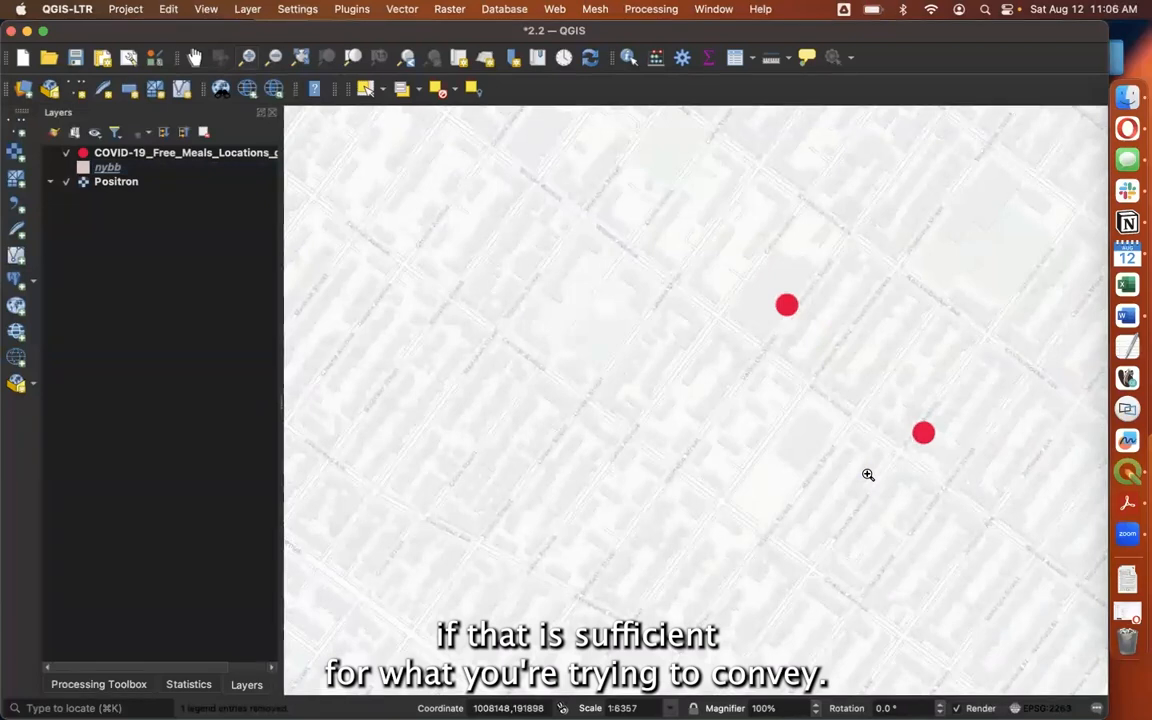
left_click(203, 133)
scroll(733, 417, "up", 1)
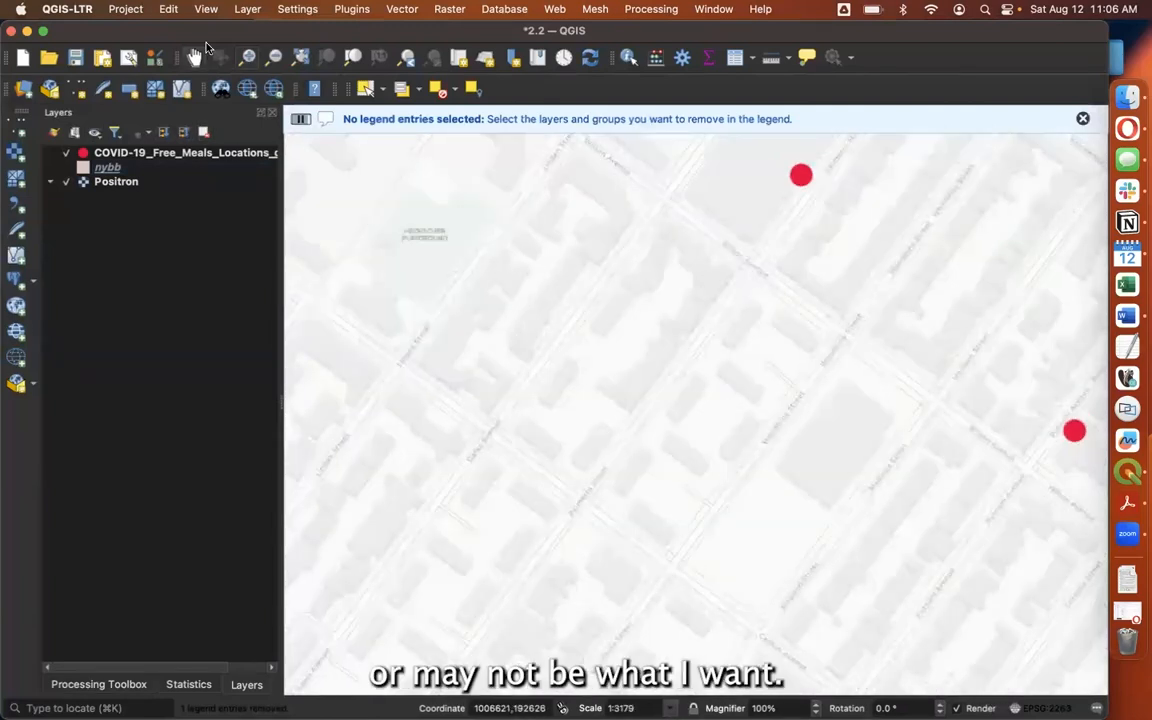
left_click(273, 57)
left_click(648, 244)
left_click(663, 360)
left_click(661, 368)
left_click(661, 369)
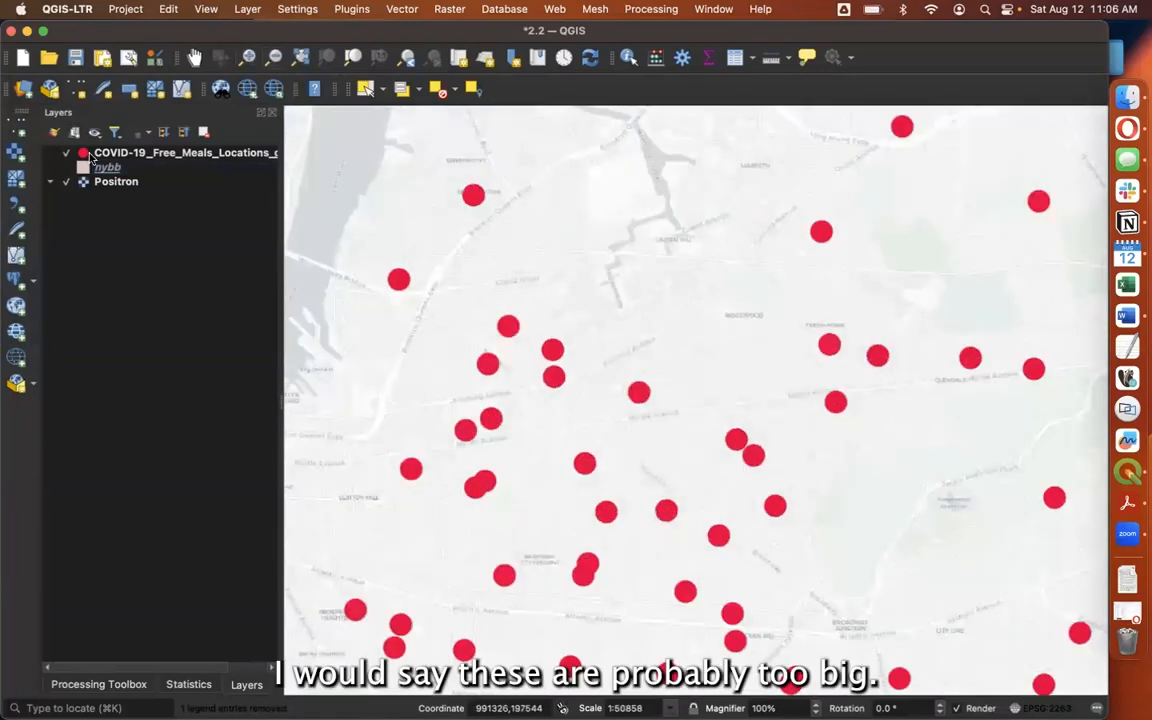
Set the marker size of the COVID-19 free meals points to 5 millimeters and apply it to the layer.
left_click(118, 155)
double_click(118, 155)
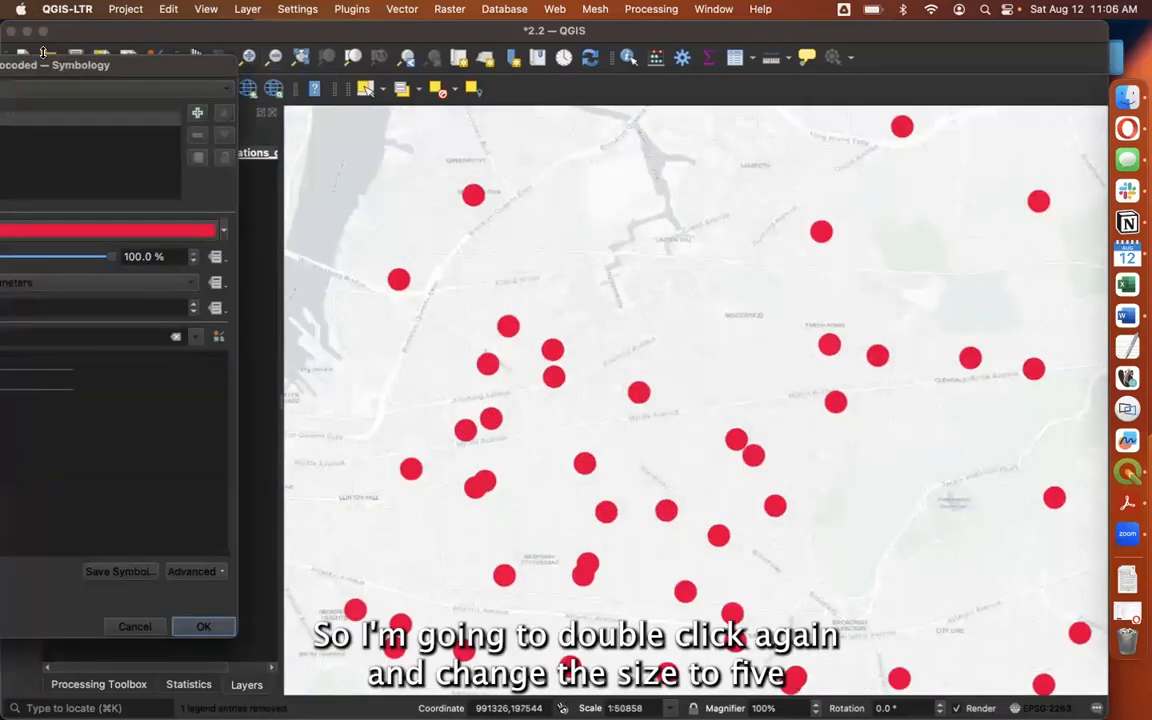
left_click_drag(54, 68, 591, 57)
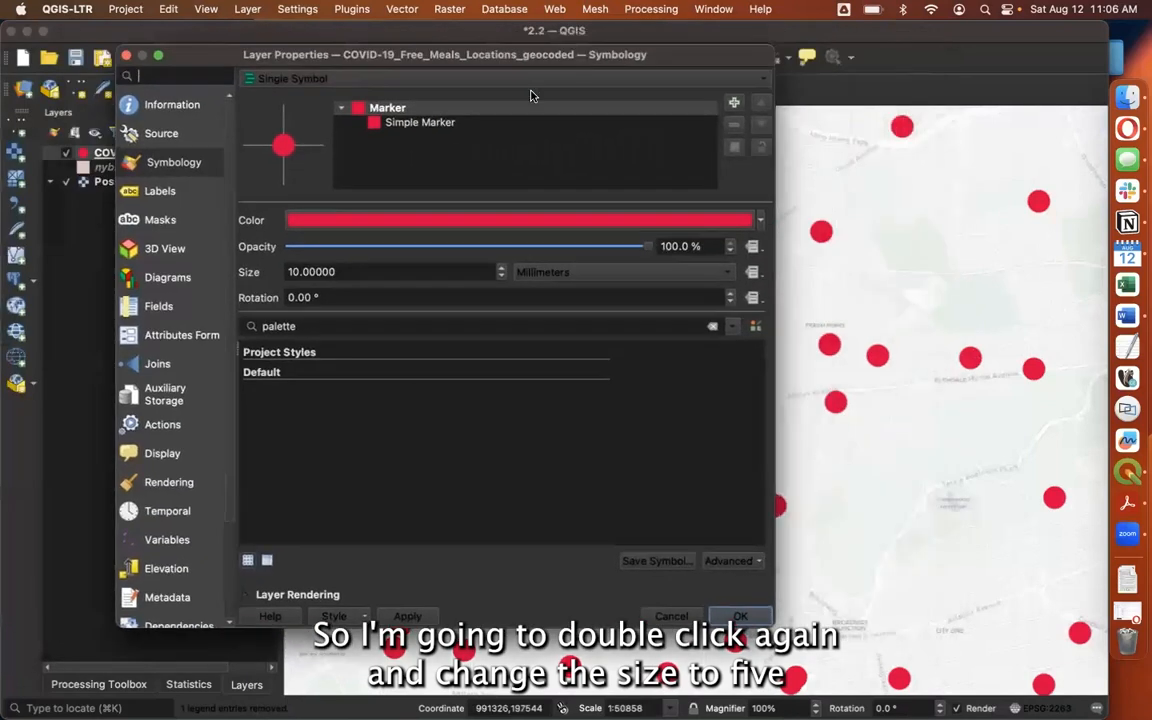
double_click(297, 271)
type("5")
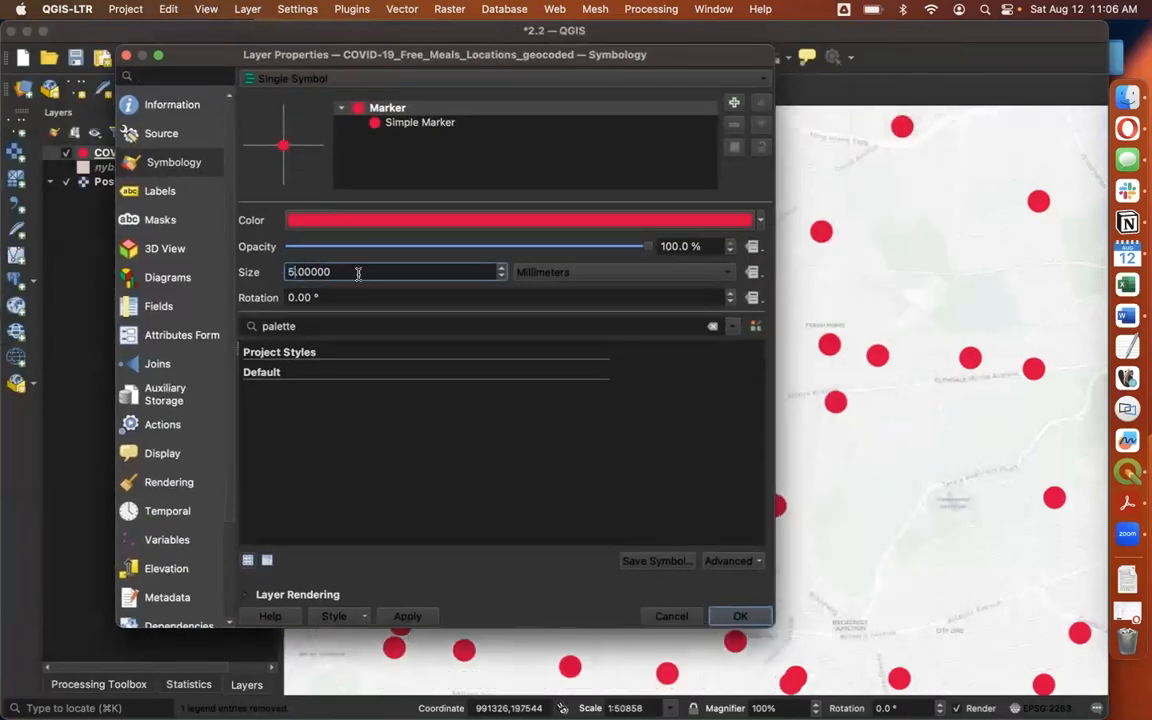
left_click(408, 617)
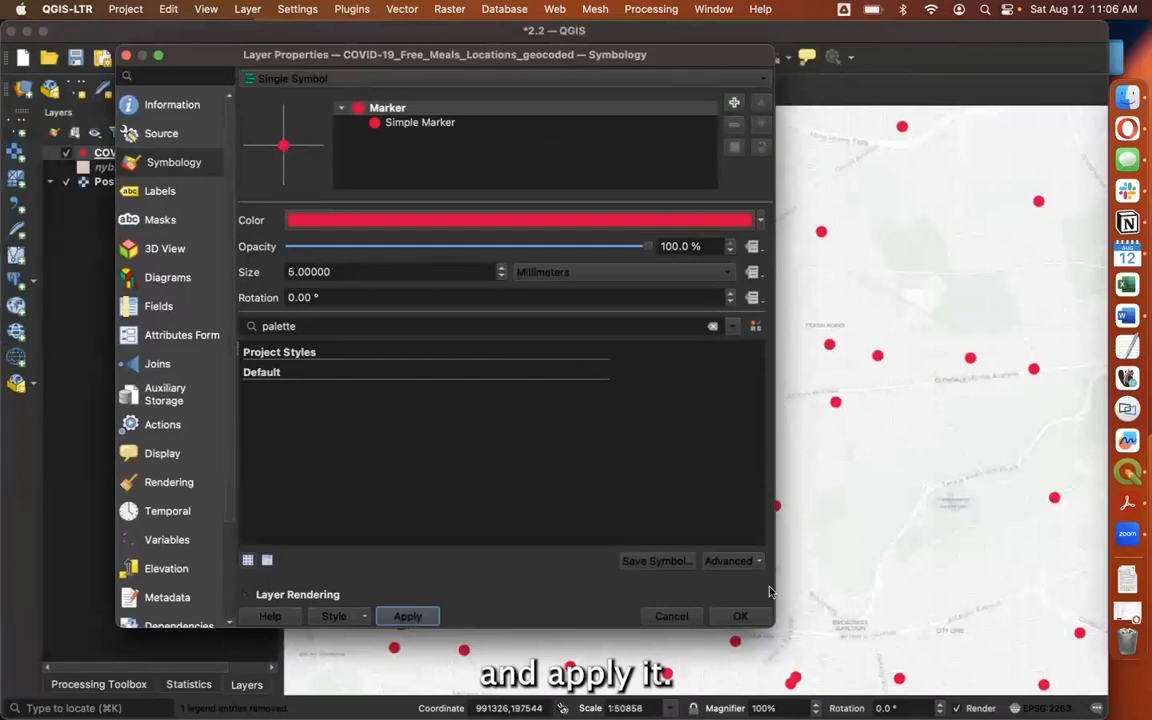
left_click(740, 616)
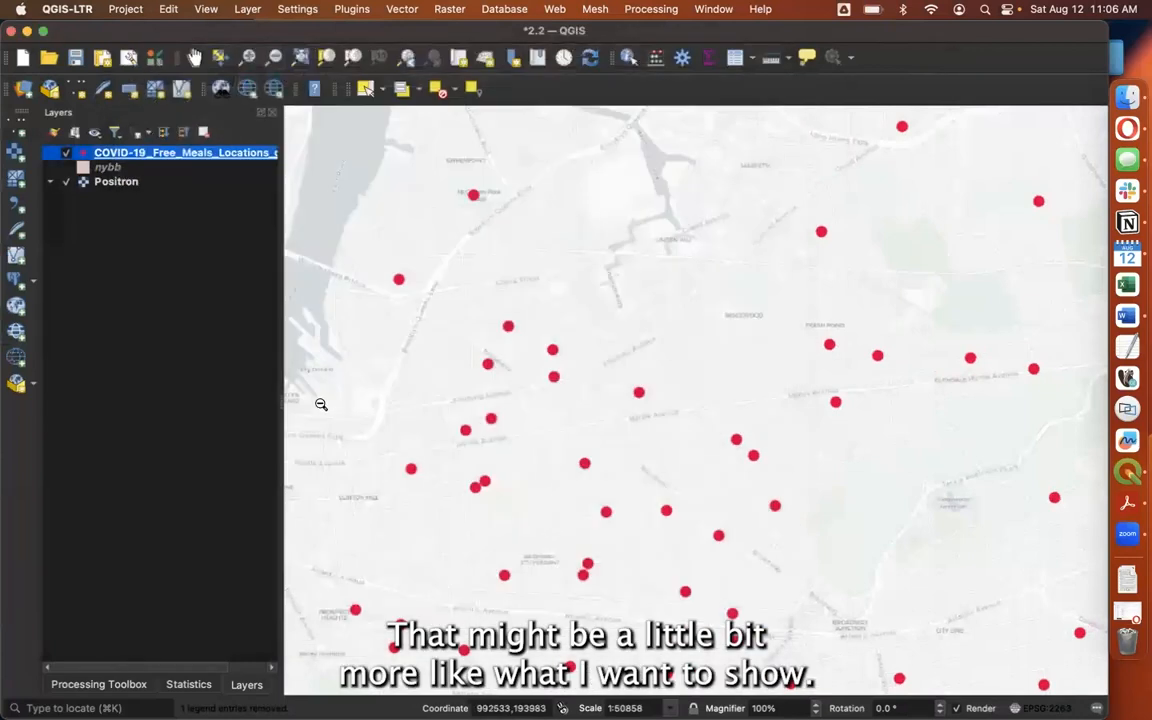
Set the marker size of the COVID-19 free meals points to 3 millimeters to suit the layer's full extent.
right_click(116, 152)
left_click(147, 162)
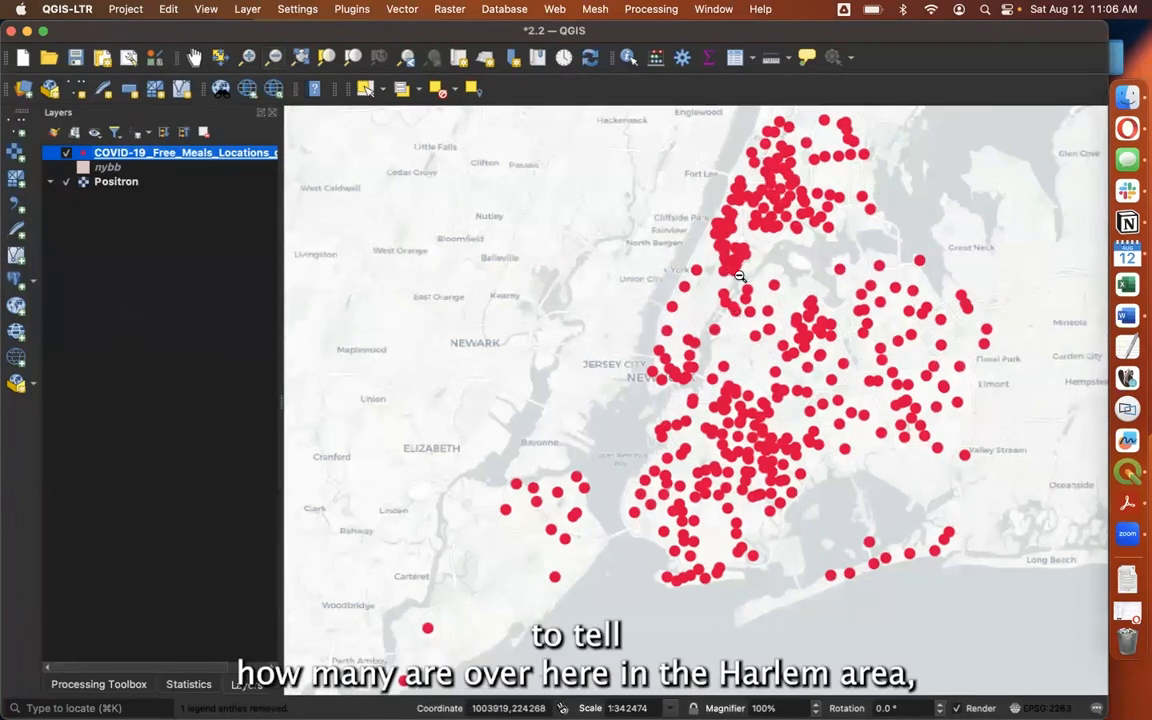
double_click(115, 155)
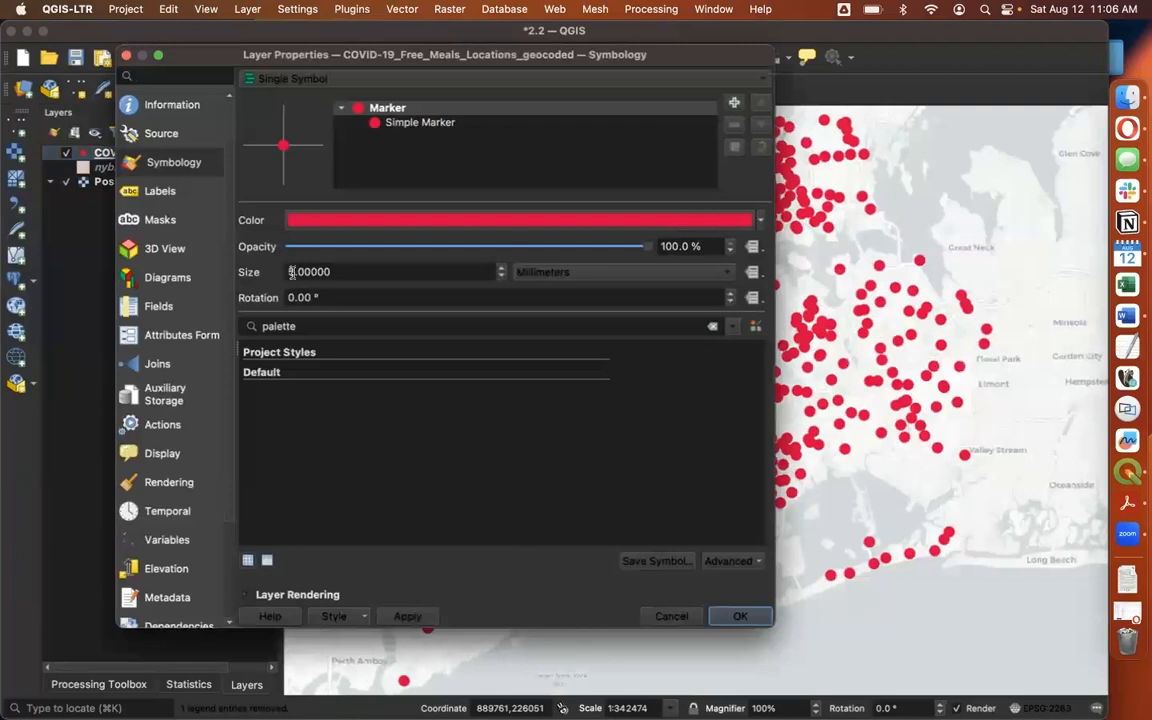
double_click(287, 271)
type("3")
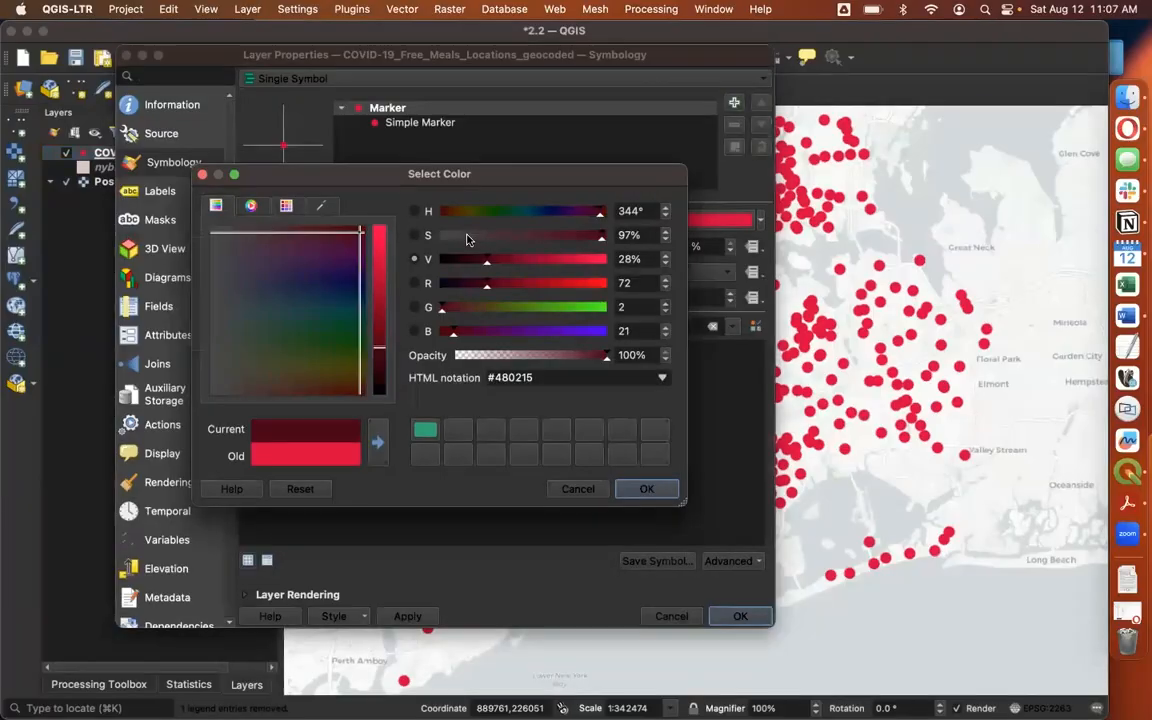
Set the marker color to dark gray, #322a2c, with 70% color opacity, and apply it to the meals points.
left_click(467, 236)
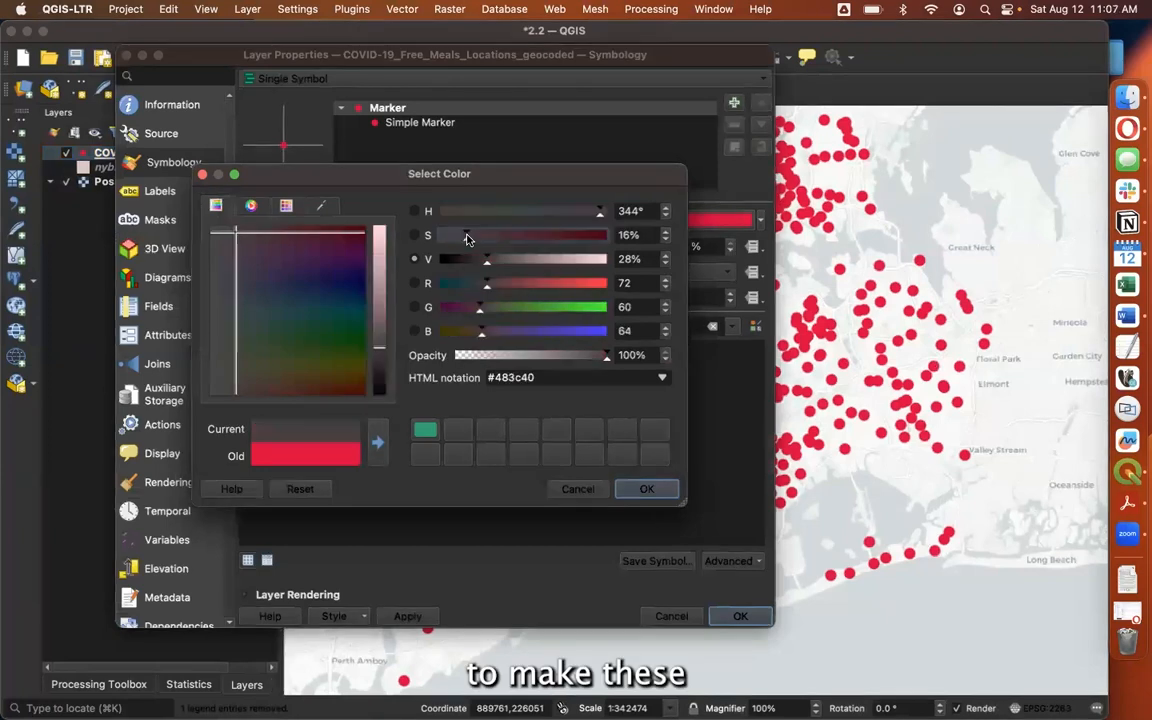
left_click(379, 360)
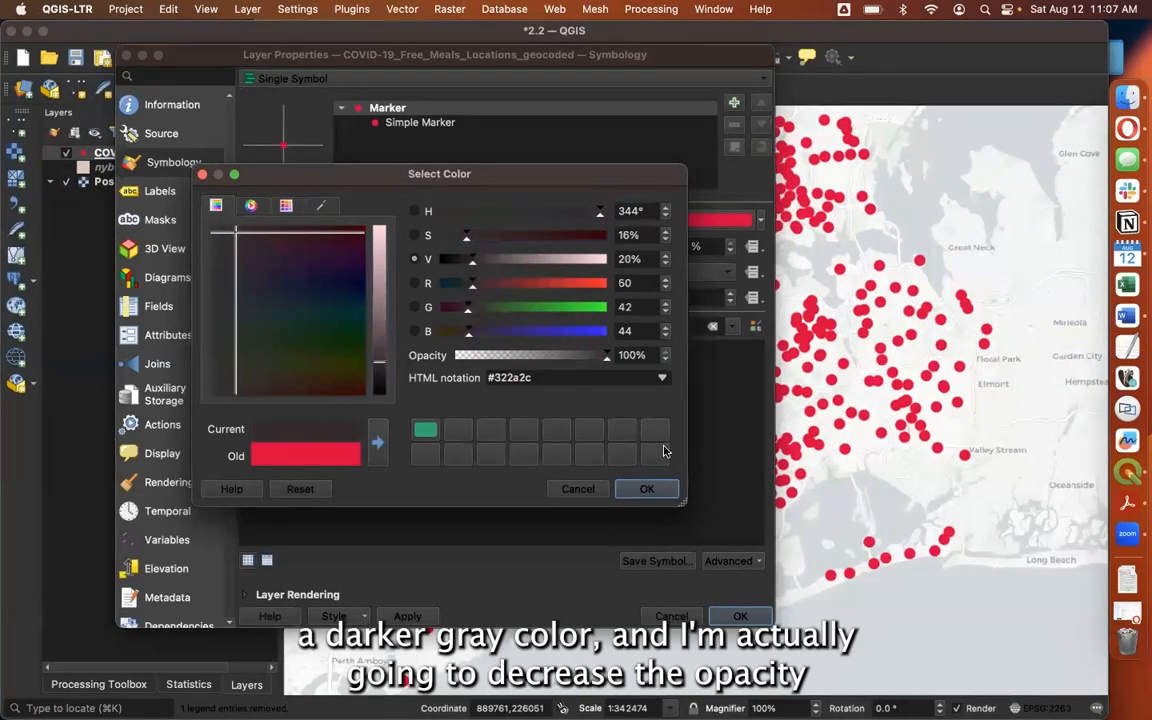
left_click_drag(607, 358, 562, 362)
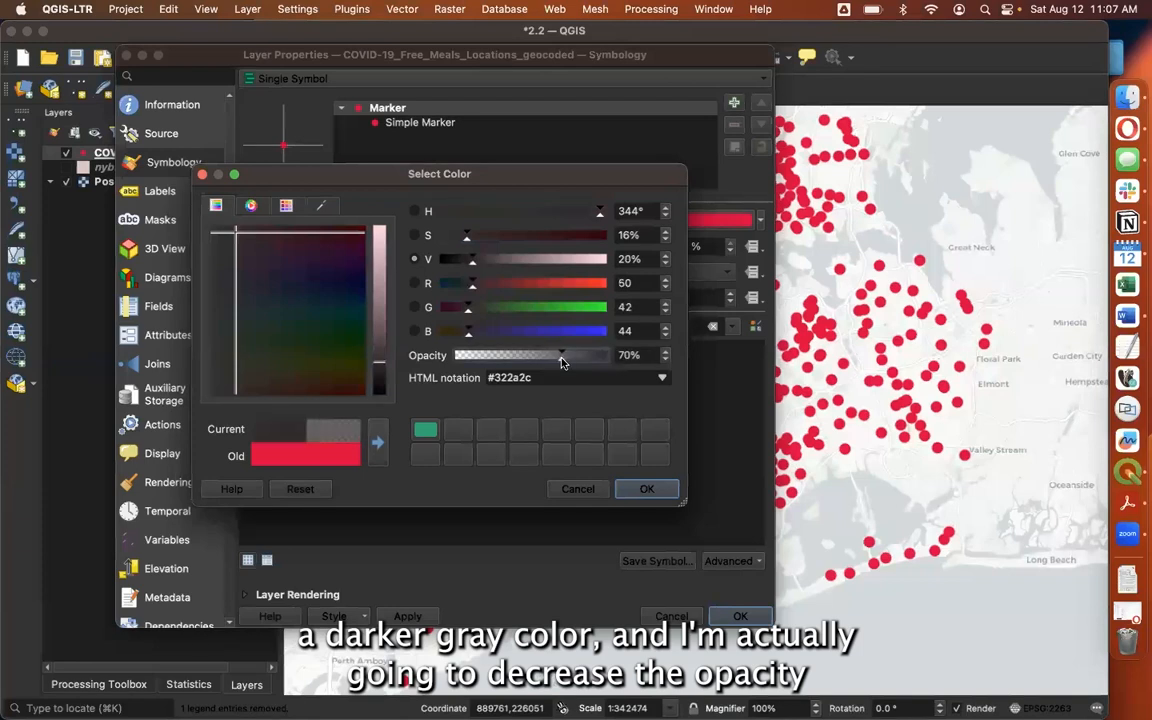
left_click(660, 487)
left_click(408, 616)
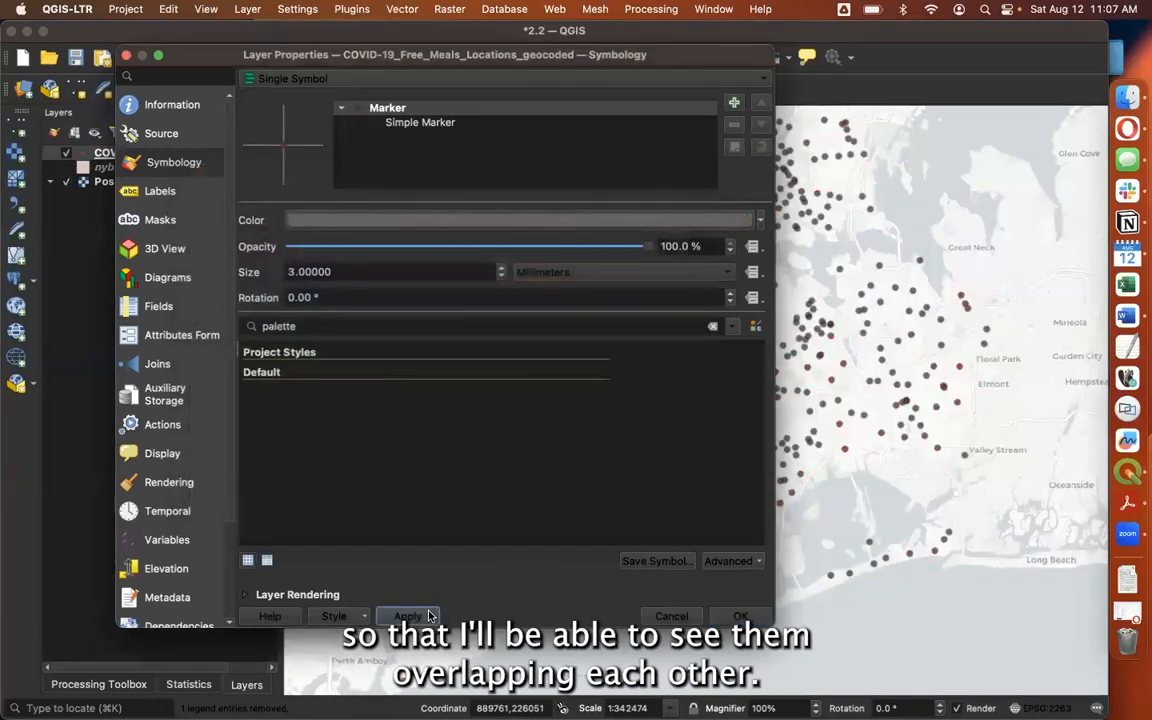
left_click_drag(627, 50, 450, 49)
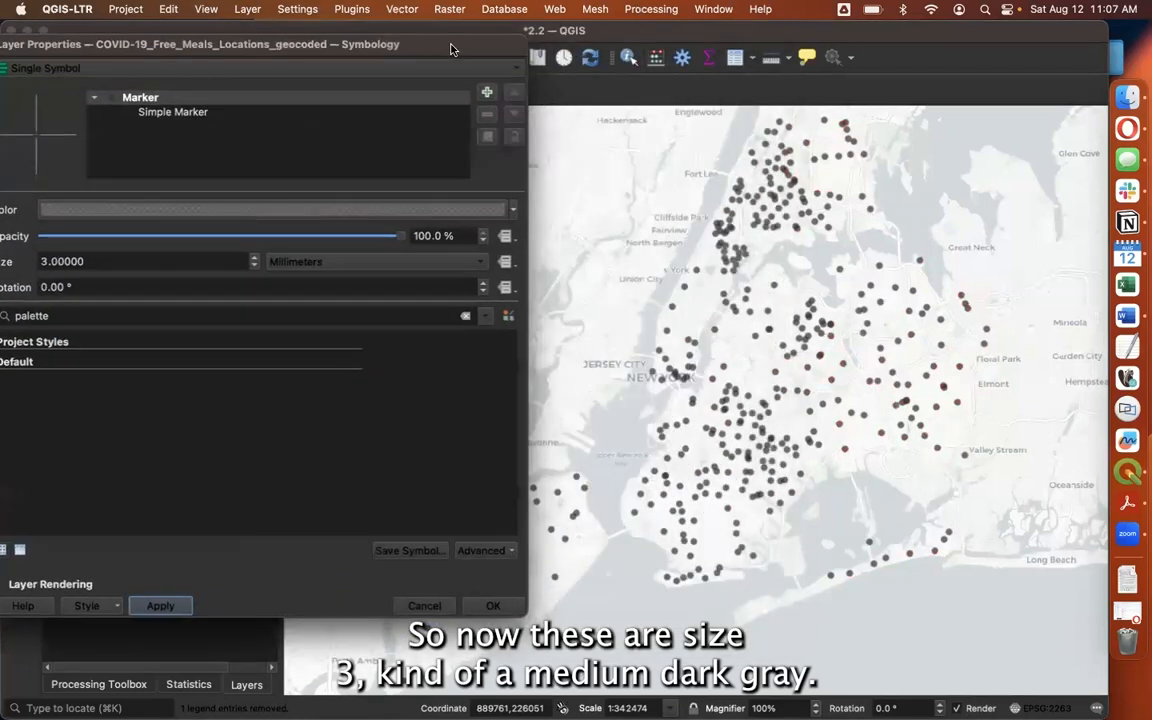
left_click(489, 605)
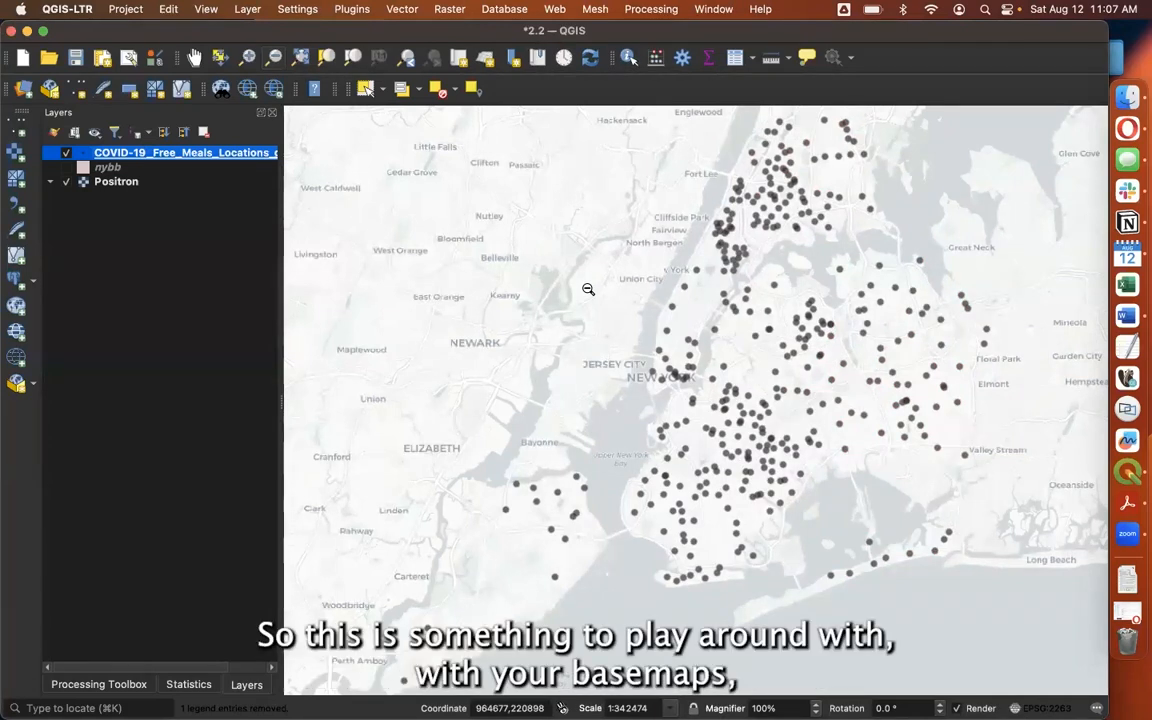
Compare the nybb borough layer with and without the Positron basemap, ending with nybb hidden and Positron shown.
left_click(66, 167)
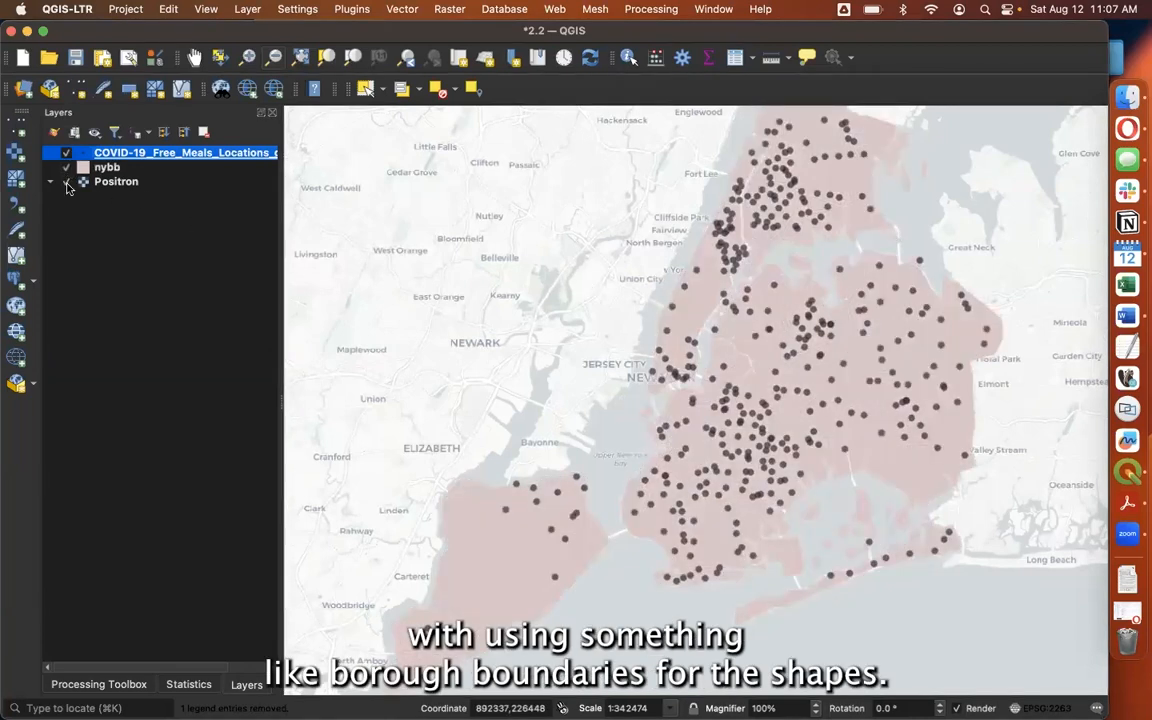
left_click(66, 181)
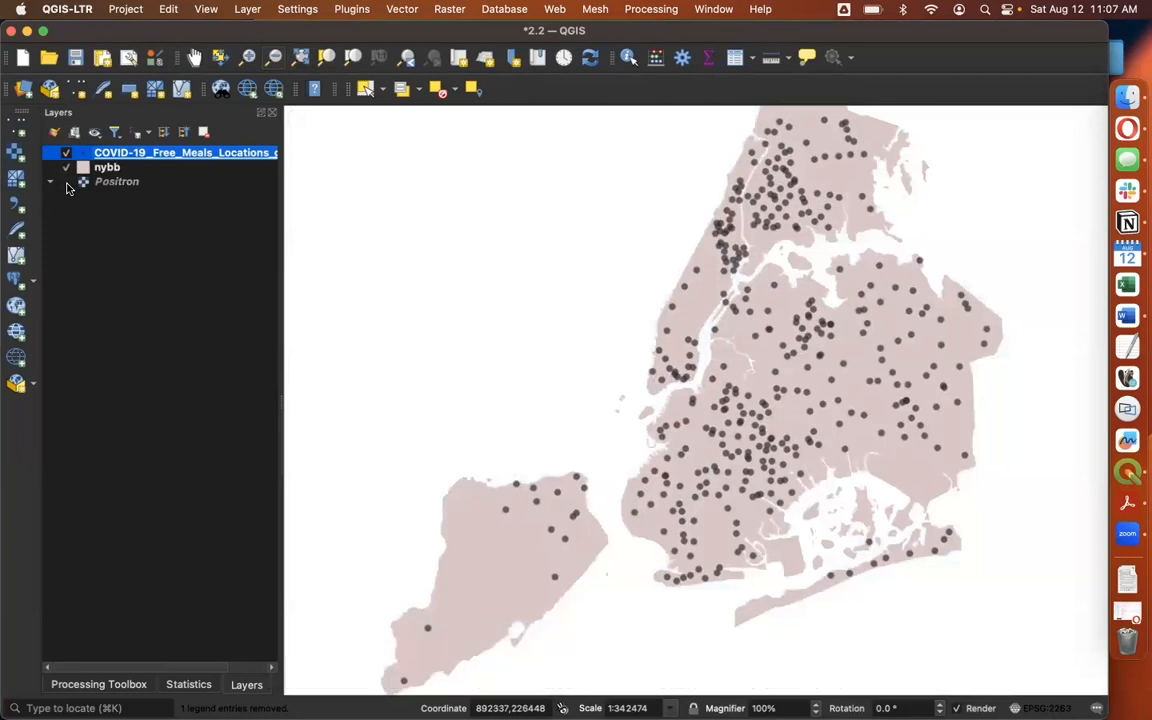
left_click(66, 181)
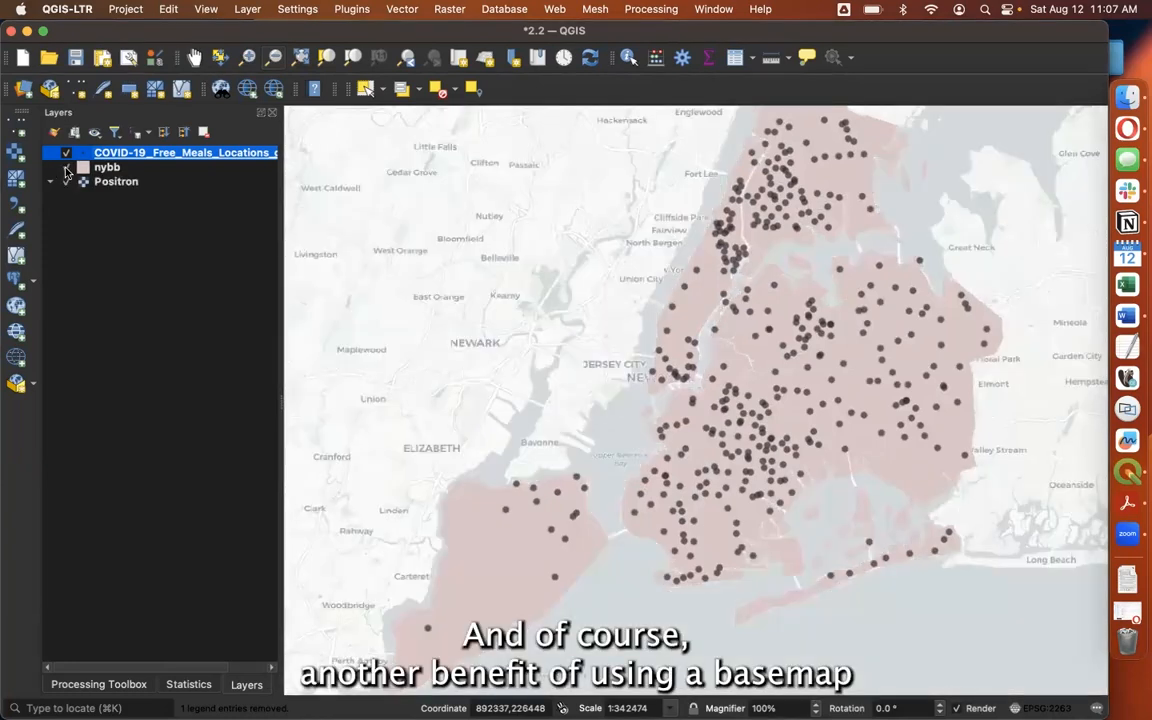
left_click(66, 168)
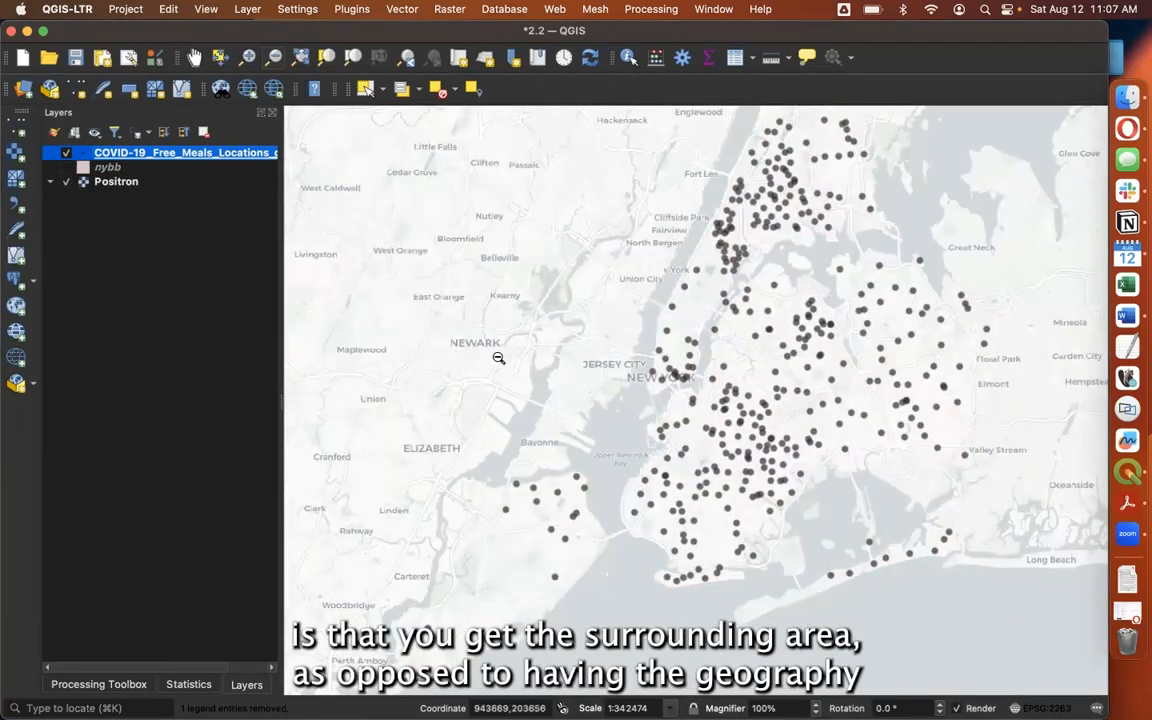